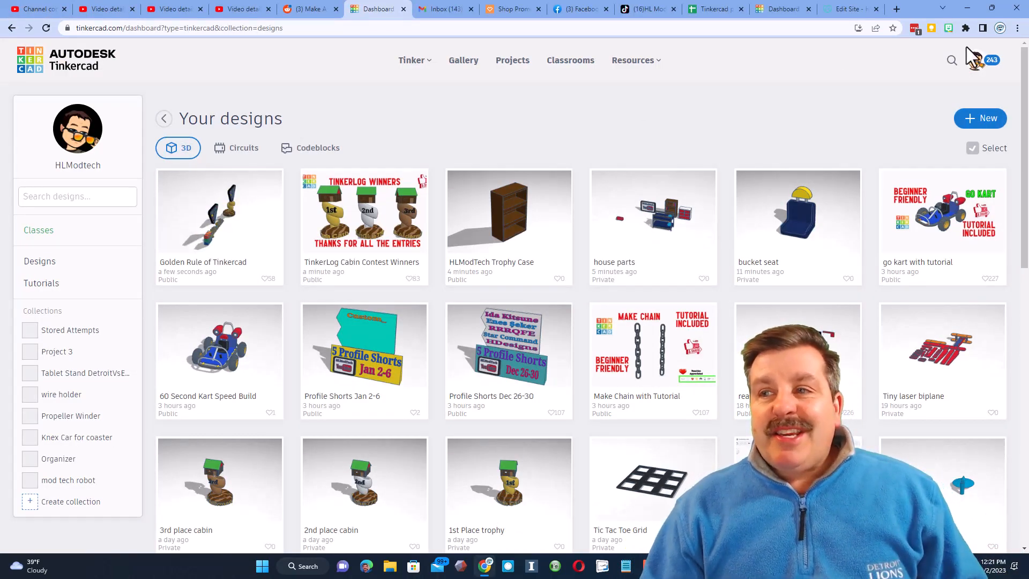
Open the account notifications and check the profile of the person who reacted to the gingerbread person design.
{"action": "left_click", "coordinate": [974, 62]}
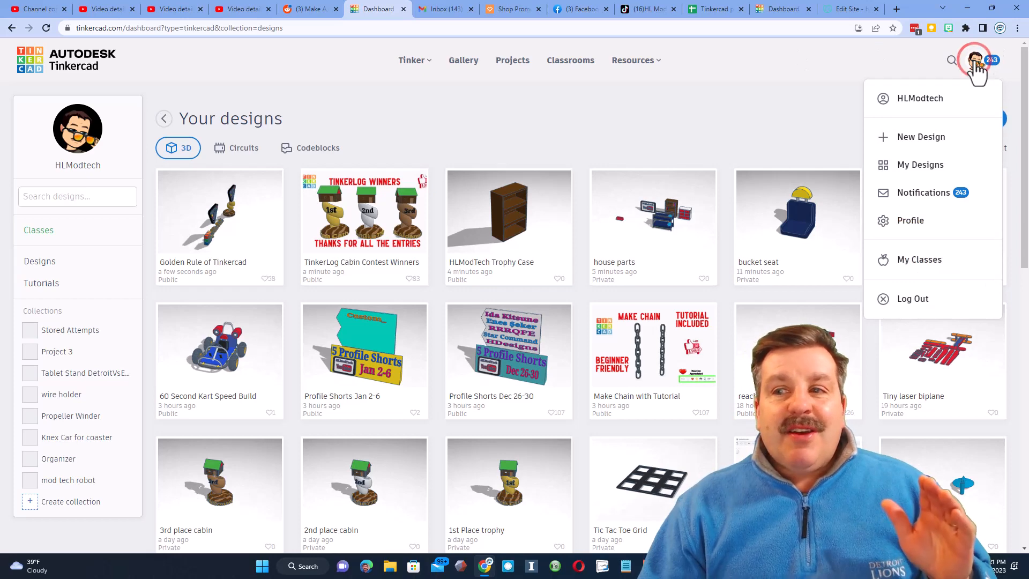
{"action": "left_click", "coordinate": [939, 187]}
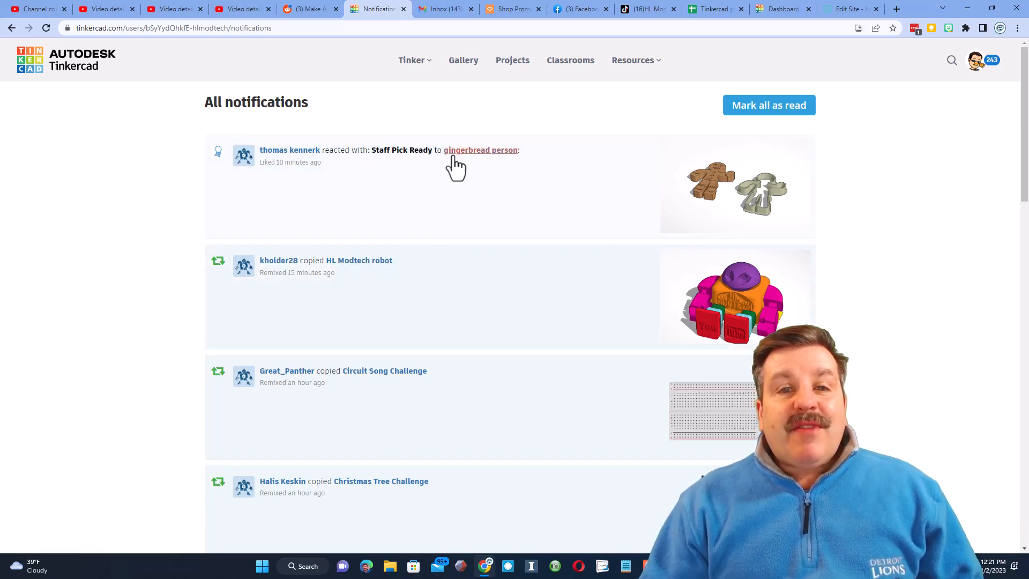
{"action": "right_click", "coordinate": [282, 151]}
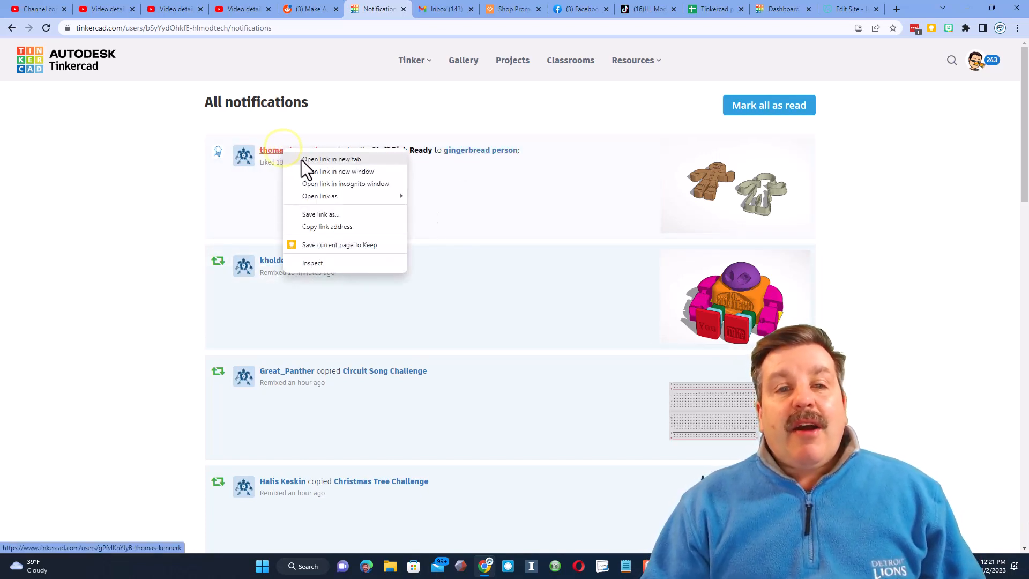
{"action": "left_click", "coordinate": [301, 160]}
{"action": "left_click", "coordinate": [419, 16]}
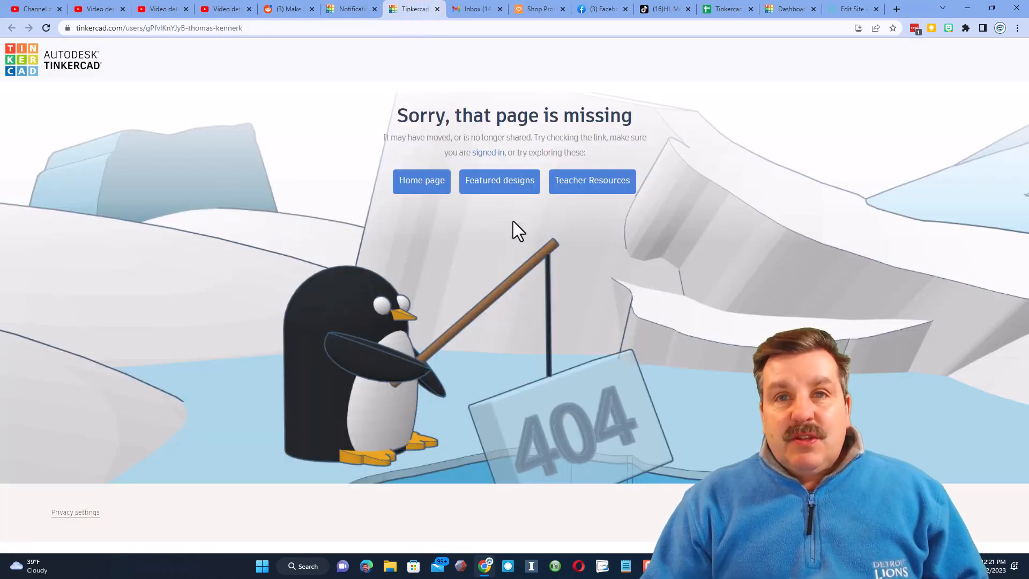
{"action": "left_click", "coordinate": [435, 11]}
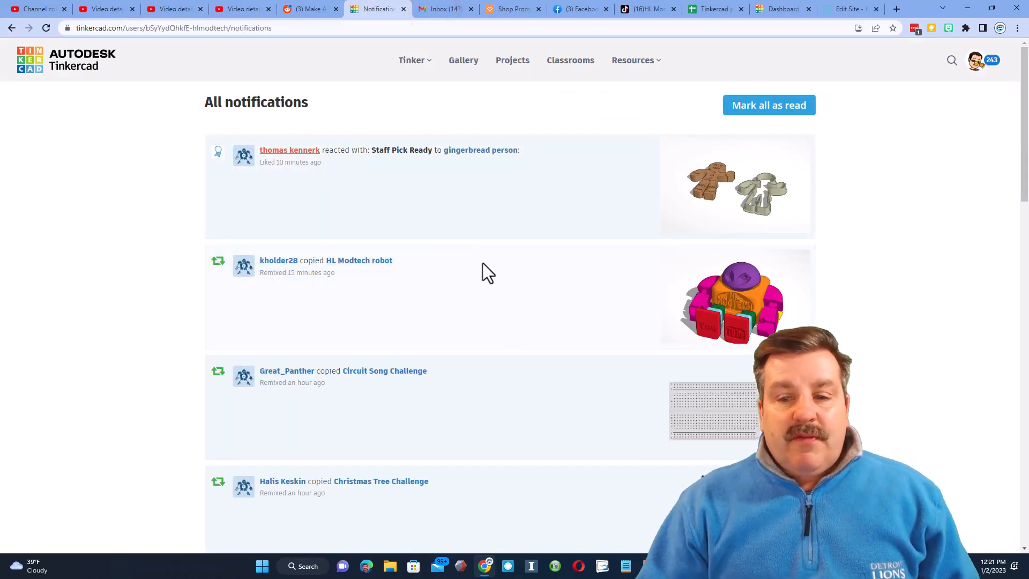
View the profile and 3D designs of the member who reacted to Profile Shorts Jan 2-6.
{"action": "scroll", "coordinate": [294, 169], "scroll_direction": "down", "scroll_amount": 8}
{"action": "right_click", "coordinate": [285, 171]}
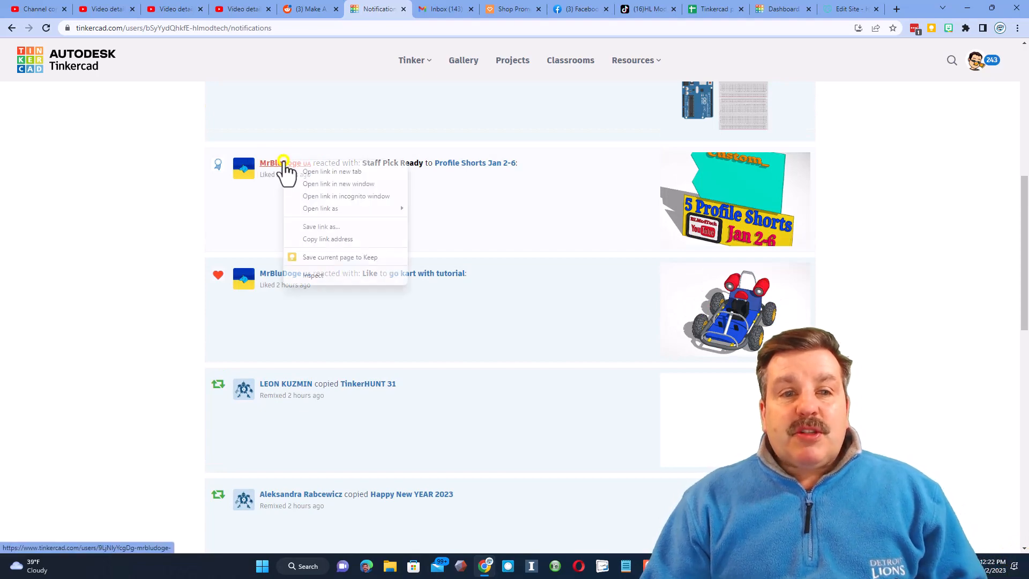
{"action": "left_click", "coordinate": [306, 175]}
{"action": "left_click", "coordinate": [410, 9]}
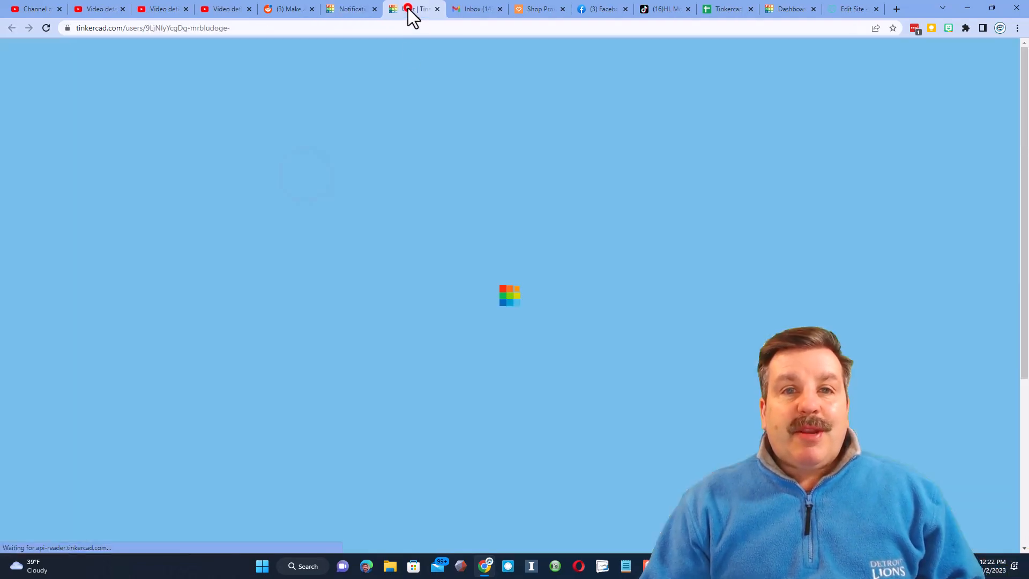
{"action": "scroll", "coordinate": [432, 286], "scroll_direction": "down", "scroll_amount": 2}
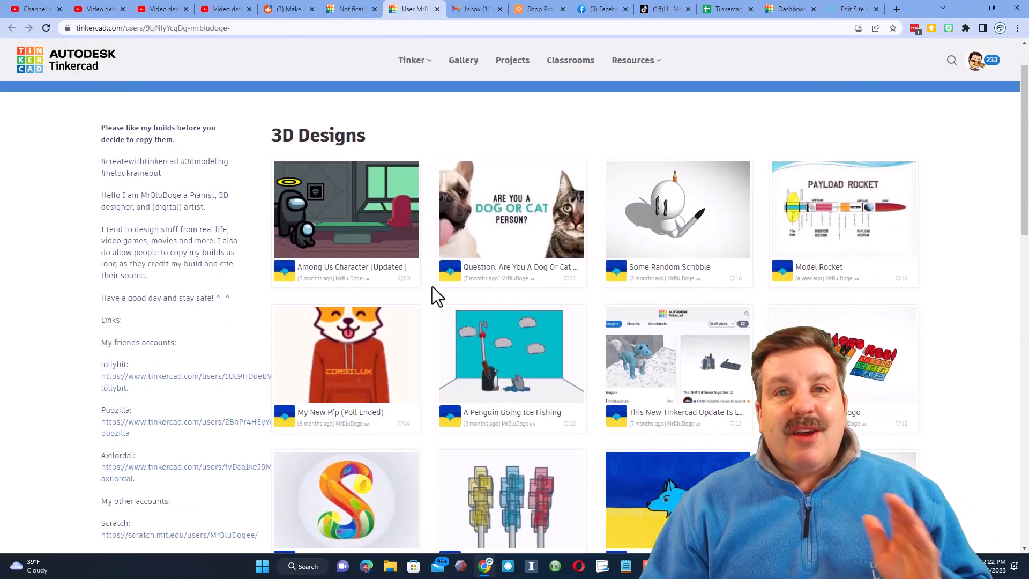
{"action": "scroll", "coordinate": [705, 295], "scroll_direction": "down", "scroll_amount": 6}
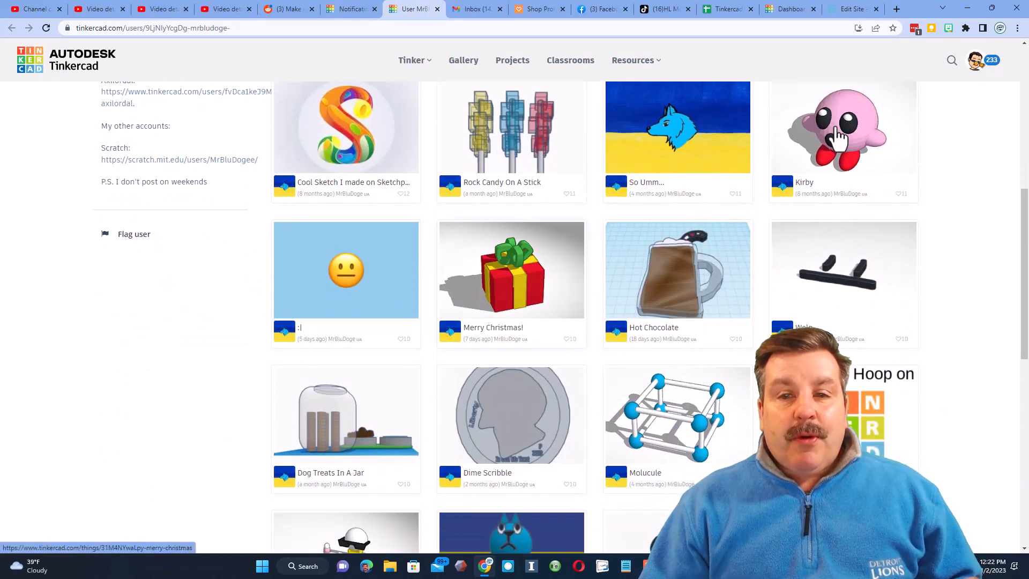
Open the member's Gingerbread Man design and give it a WOW! reaction.
{"action": "left_click", "coordinate": [578, 292]}
{"action": "left_click", "coordinate": [805, 74]}
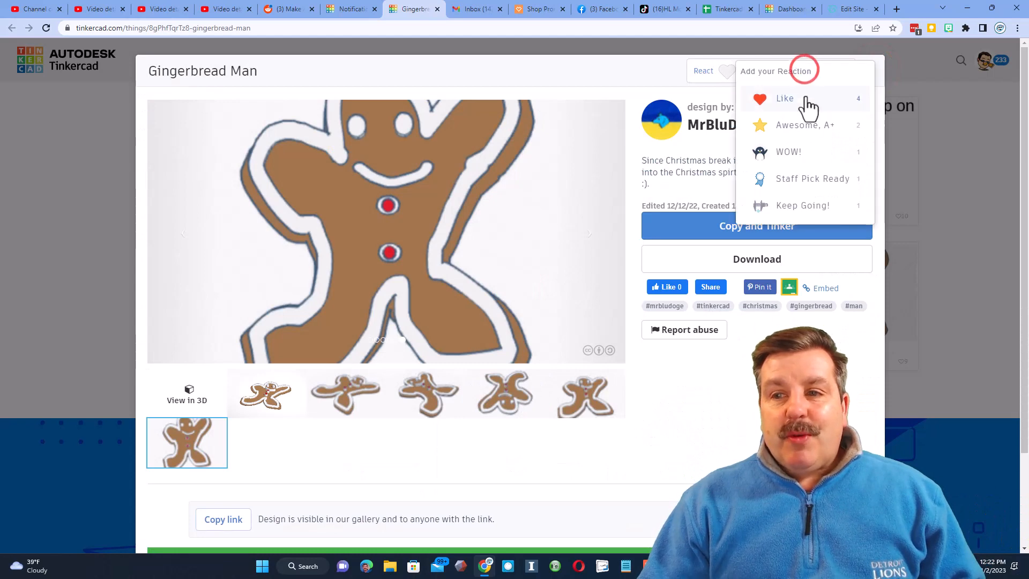
{"action": "left_click", "coordinate": [809, 148]}
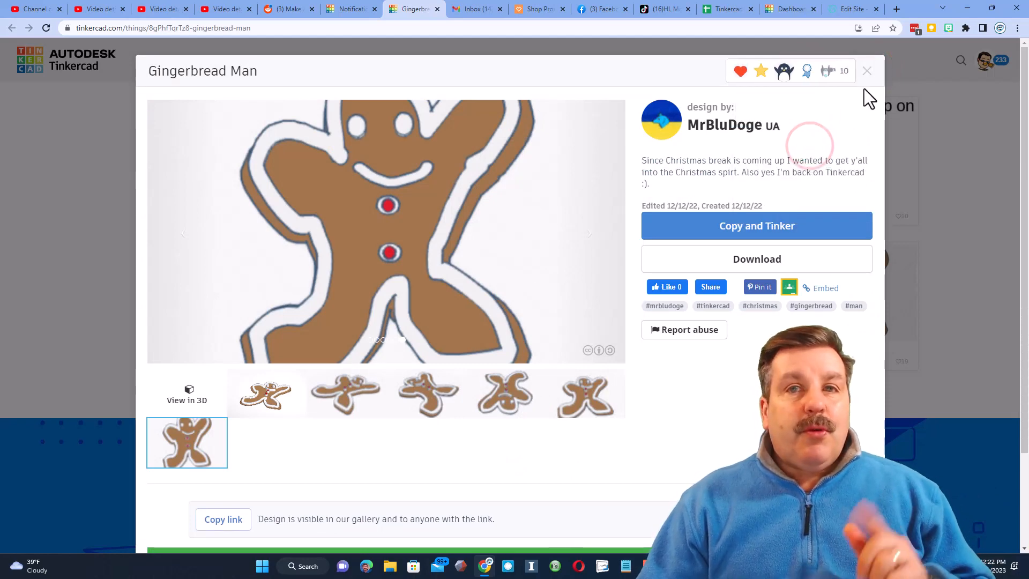
{"action": "left_click", "coordinate": [868, 64]}
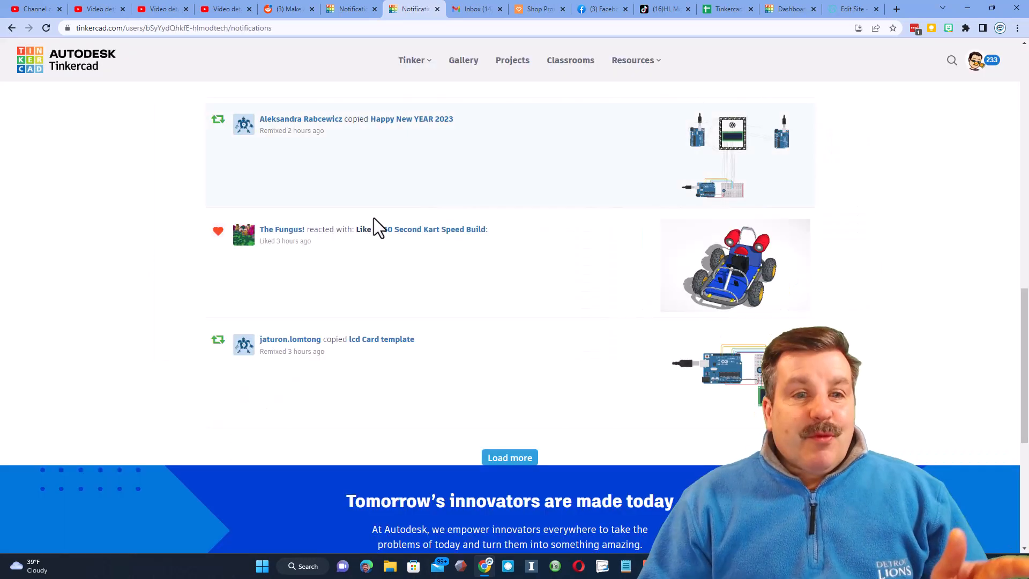
From the notifications, view the profile of the member who liked the 60 Second Kart Speed Build.
{"action": "right_click", "coordinate": [282, 230]}
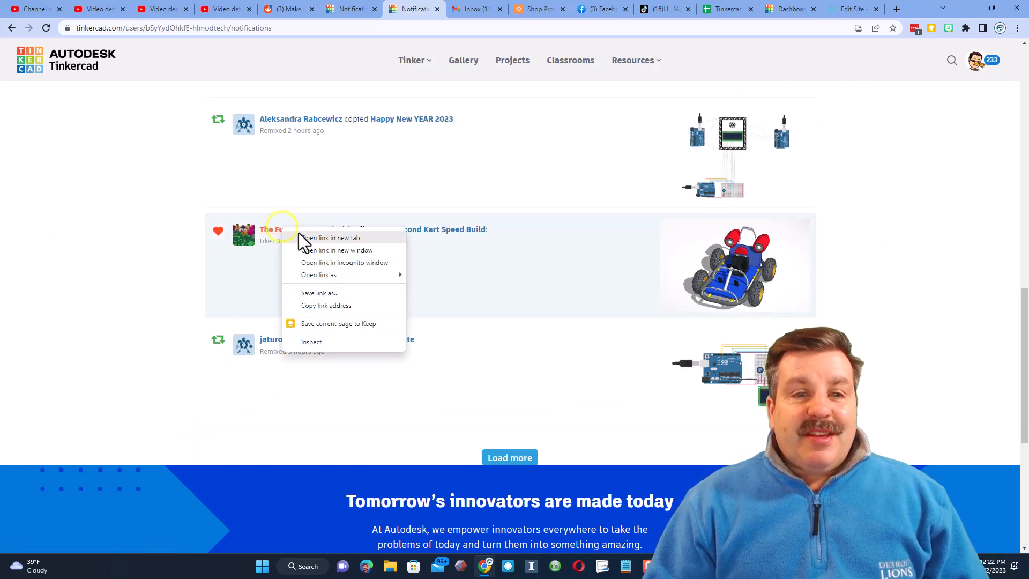
{"action": "left_click", "coordinate": [304, 236]}
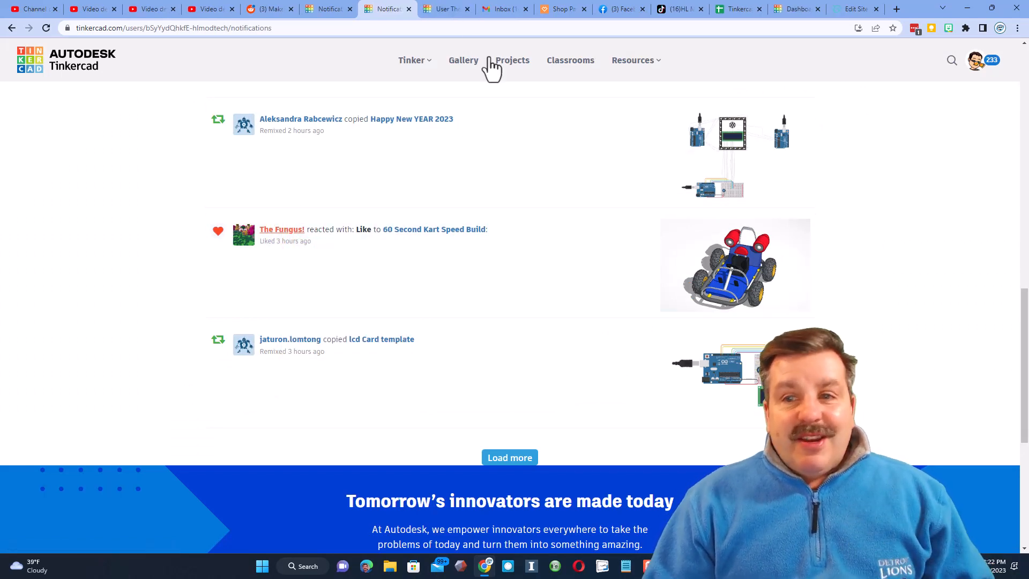
{"action": "left_click", "coordinate": [445, 9]}
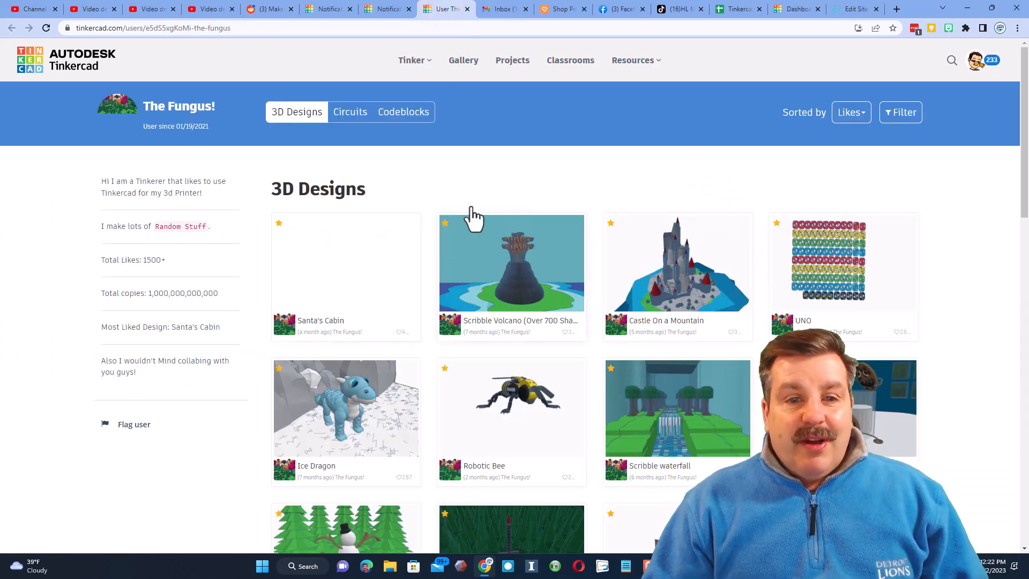
Sort this member's 3D designs by Recent and open the Happy New Years Confetti Illusion design.
{"action": "left_click", "coordinate": [845, 115]}
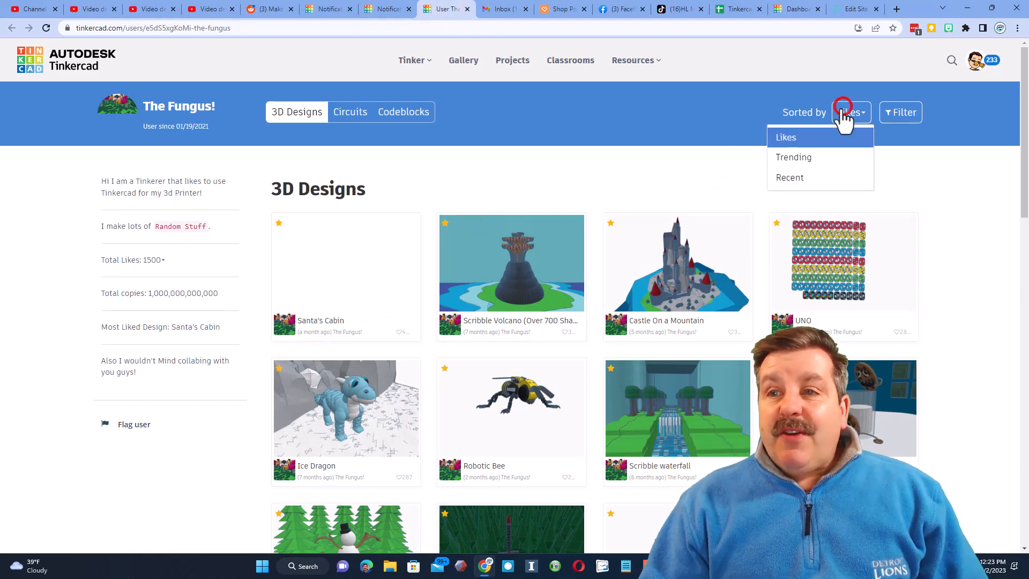
{"action": "left_click", "coordinate": [788, 179]}
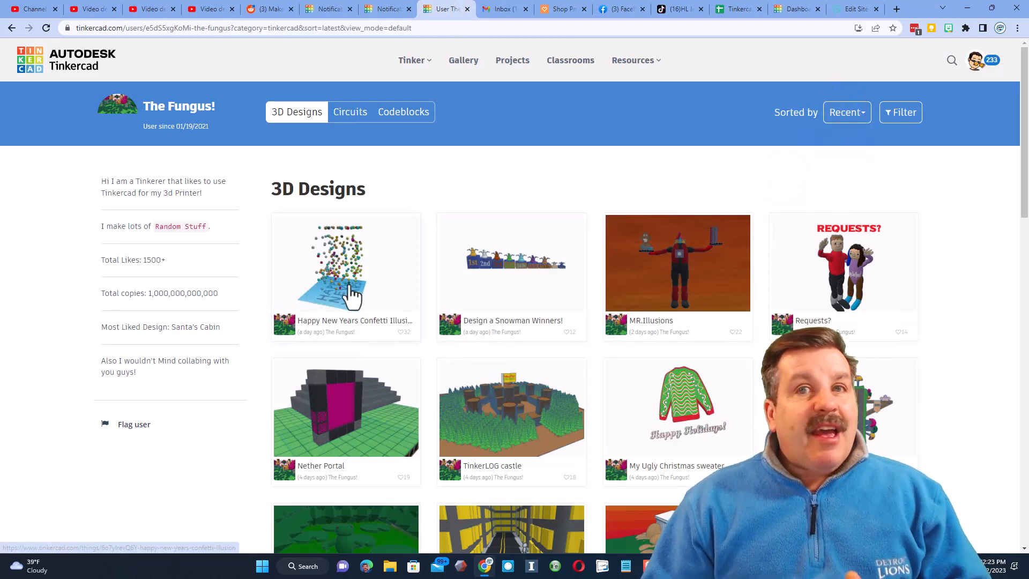
{"action": "left_click", "coordinate": [352, 268]}
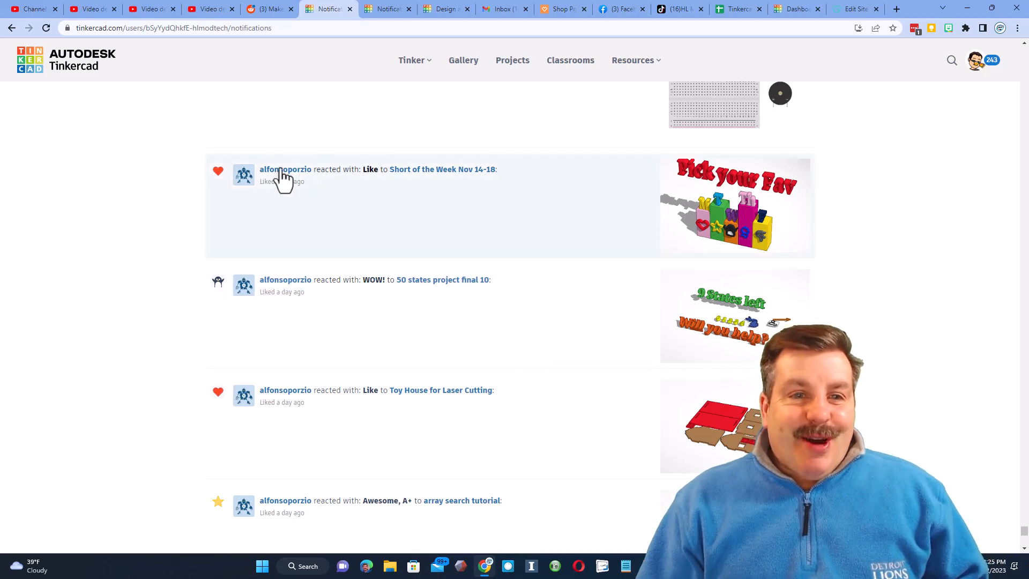
View the profile of the member who liked Short of the Week Nov 14-18 and sort their designs by Recent.
{"action": "left_click", "coordinate": [276, 169]}
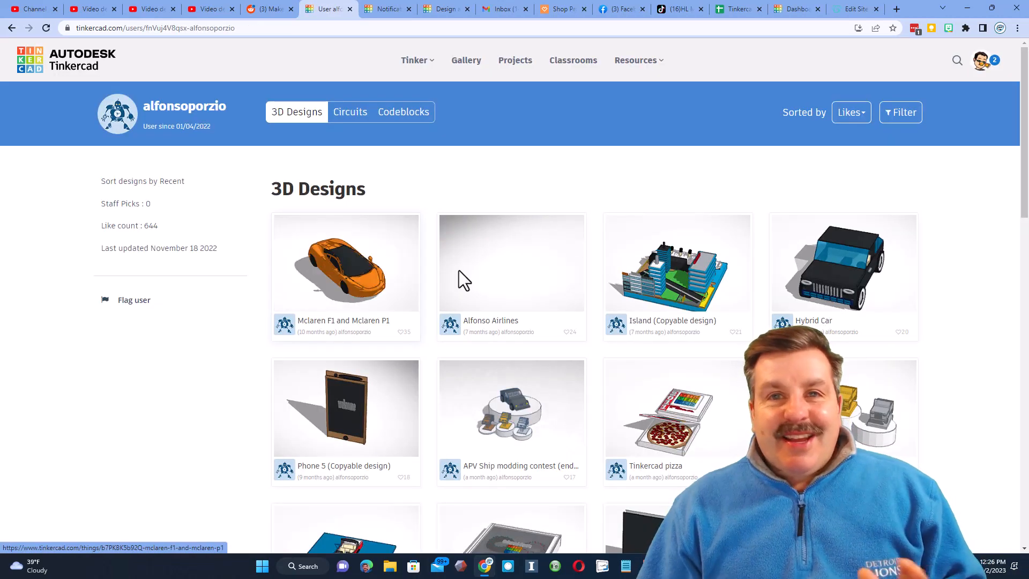
{"action": "left_click", "coordinate": [851, 112]}
{"action": "left_click", "coordinate": [792, 178]}
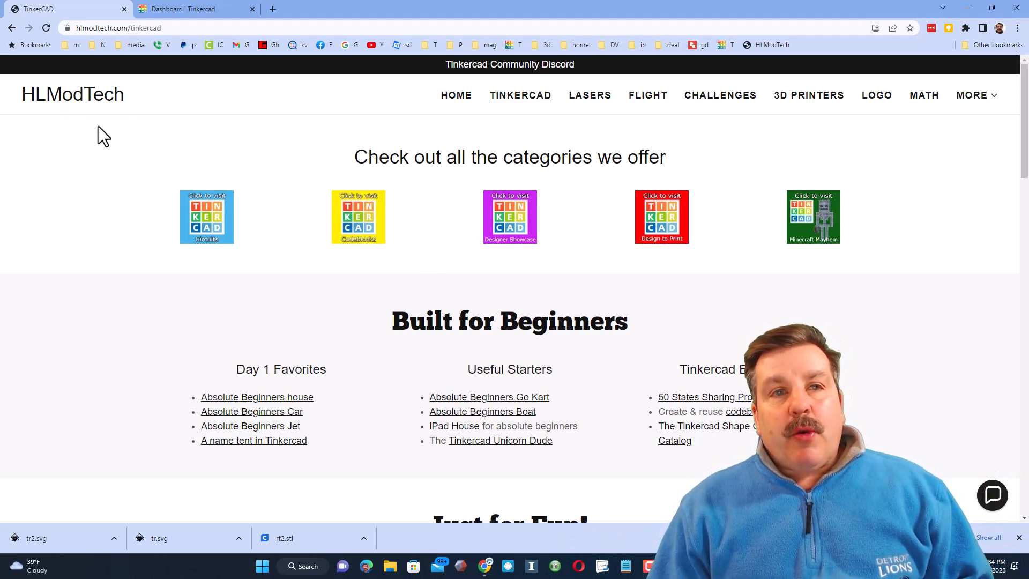
Open the HLModtech Tinkercad profile from the Reaction Satisfaction section of the hlmodtech.com Tinkercad page.
{"action": "scroll", "coordinate": [765, 253], "scroll_direction": "down", "scroll_amount": 2}
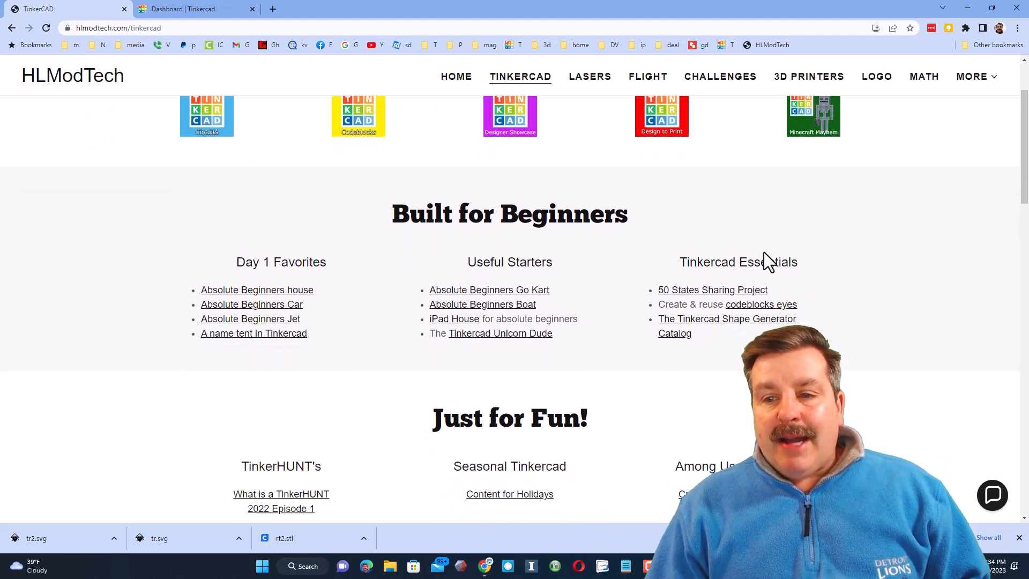
{"action": "scroll", "coordinate": [765, 266], "scroll_direction": "down", "scroll_amount": 4}
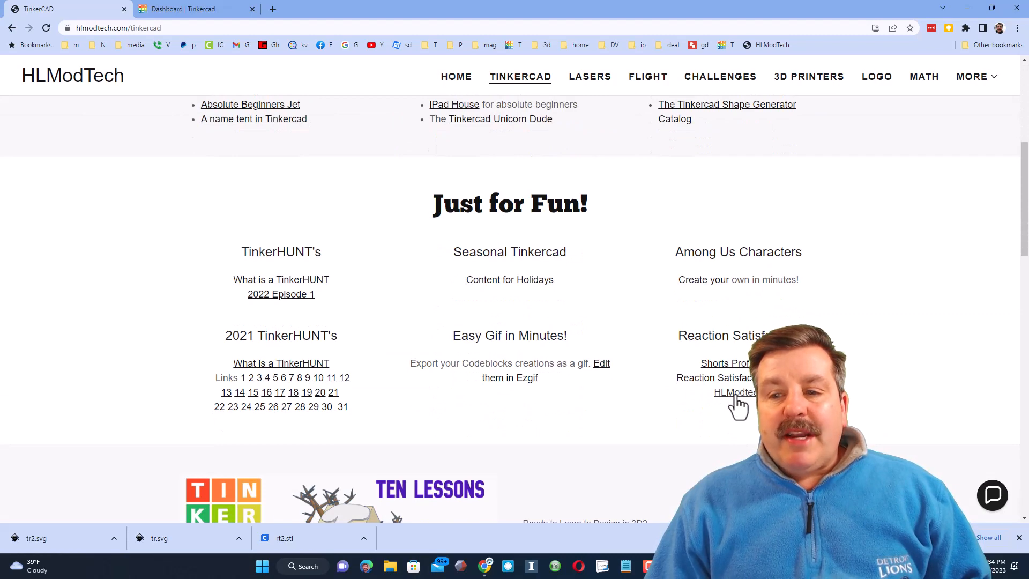
{"action": "left_click", "coordinate": [736, 395]}
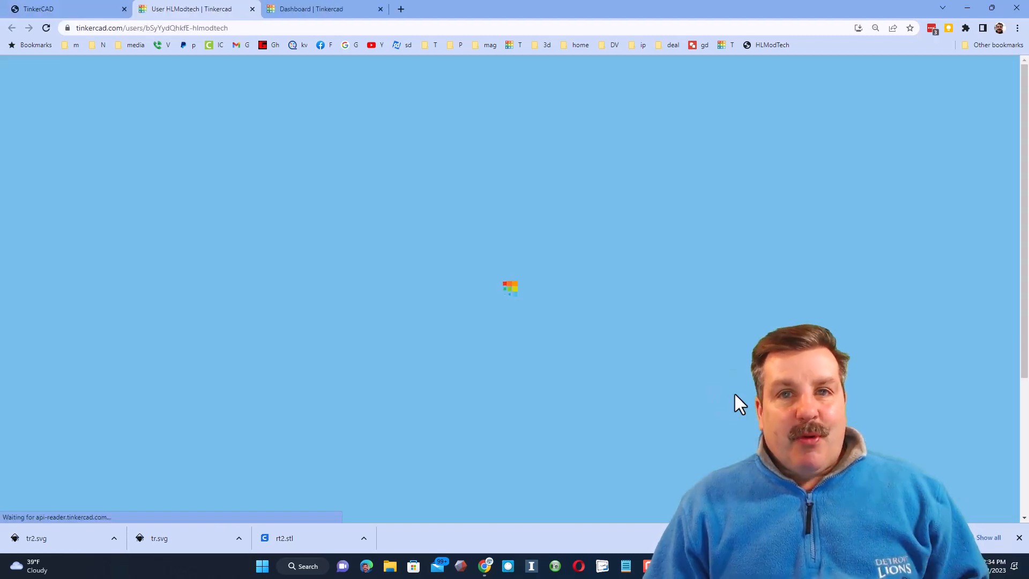
Sort the HLModtech 3D designs by Recent and open the Golden Rule of Tinkercad design.
{"action": "left_click", "coordinate": [869, 110]}
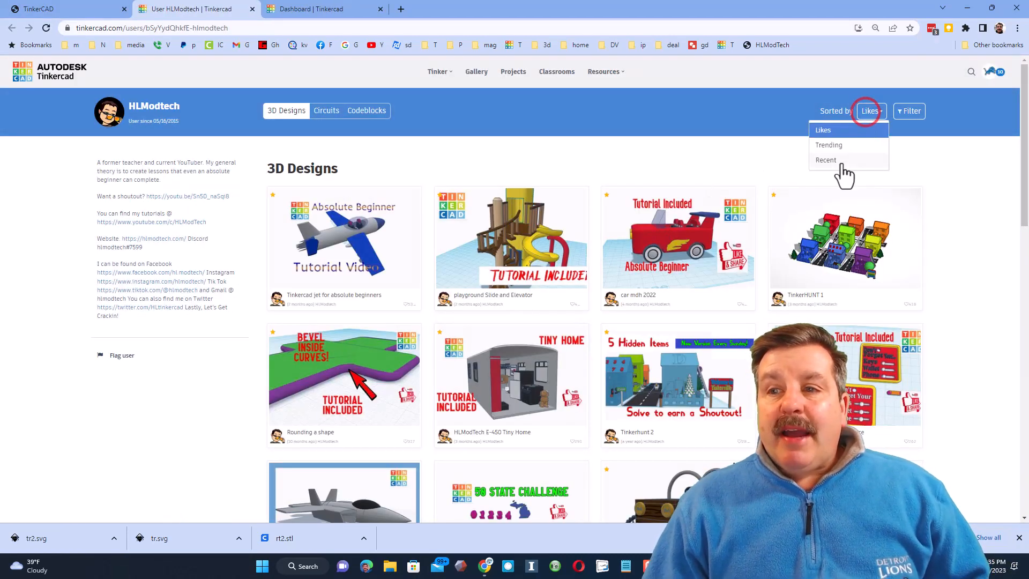
{"action": "left_click", "coordinate": [827, 160]}
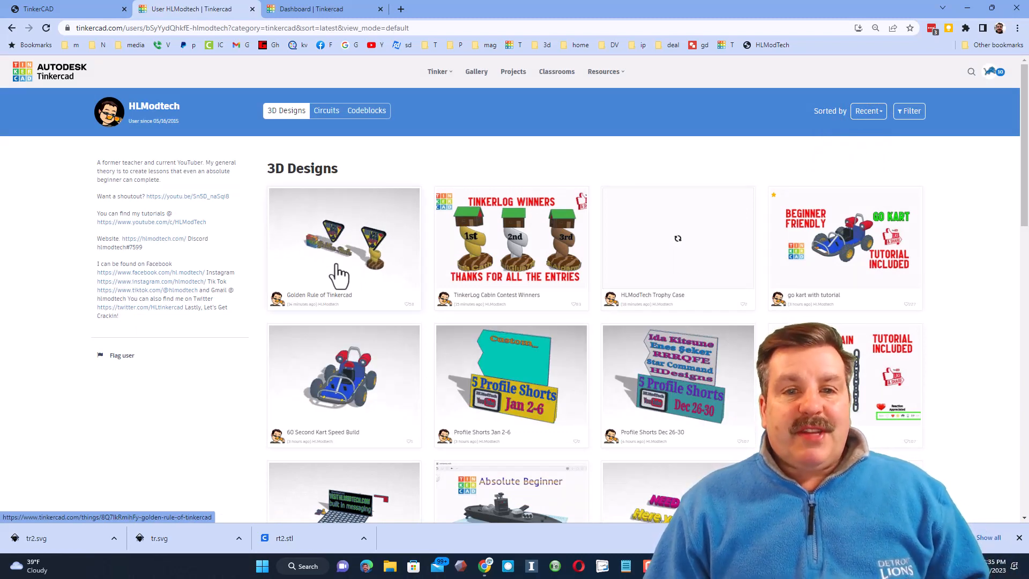
{"action": "left_click", "coordinate": [338, 276]}
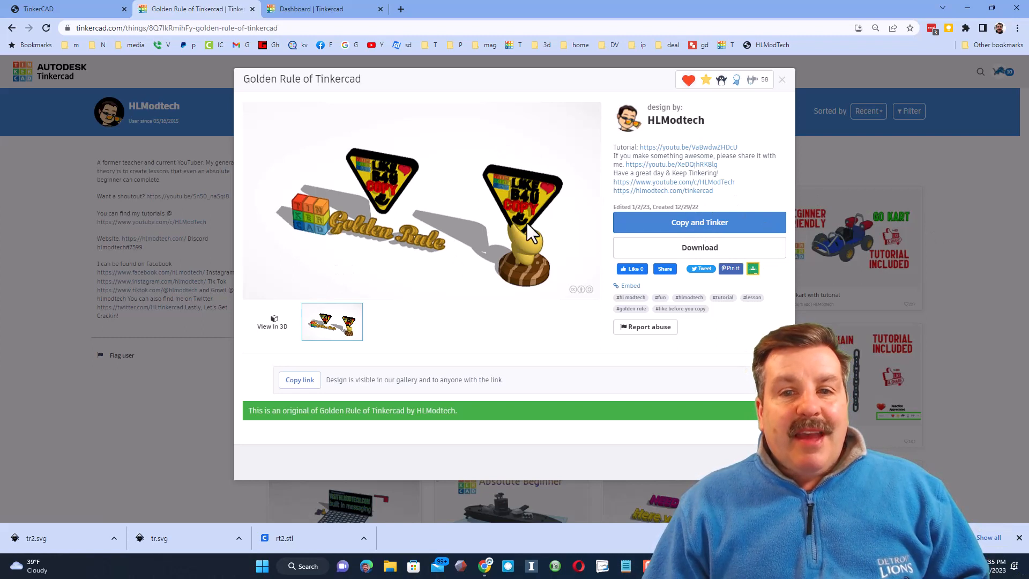
Change the reaction on the Golden Rule of Tinkercad design to Awesome, A+ and set it back to Like.
{"action": "left_click", "coordinate": [724, 81]}
{"action": "left_click", "coordinate": [723, 119]}
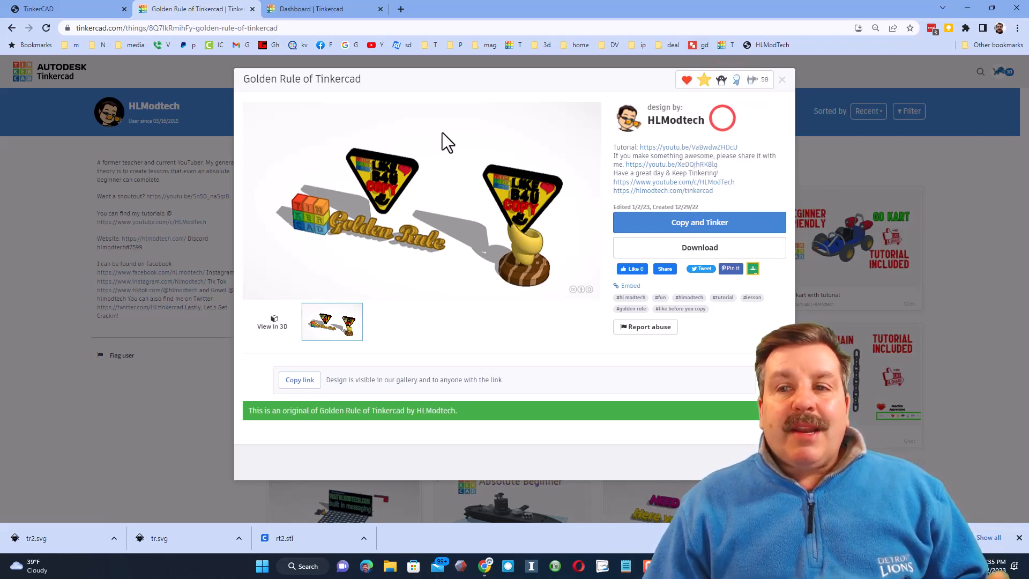
{"action": "left_click", "coordinate": [720, 82]}
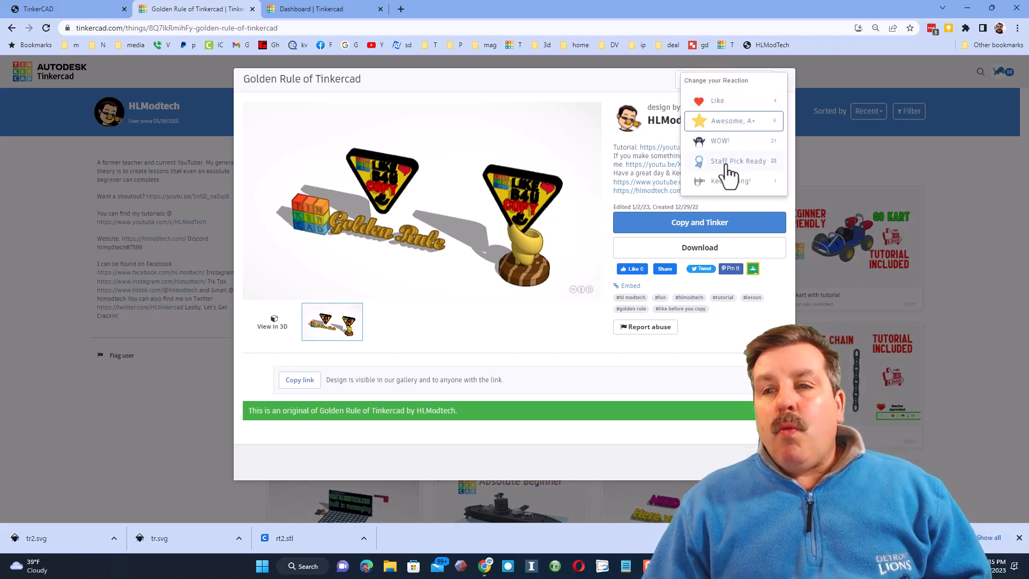
{"action": "left_click", "coordinate": [735, 101]}
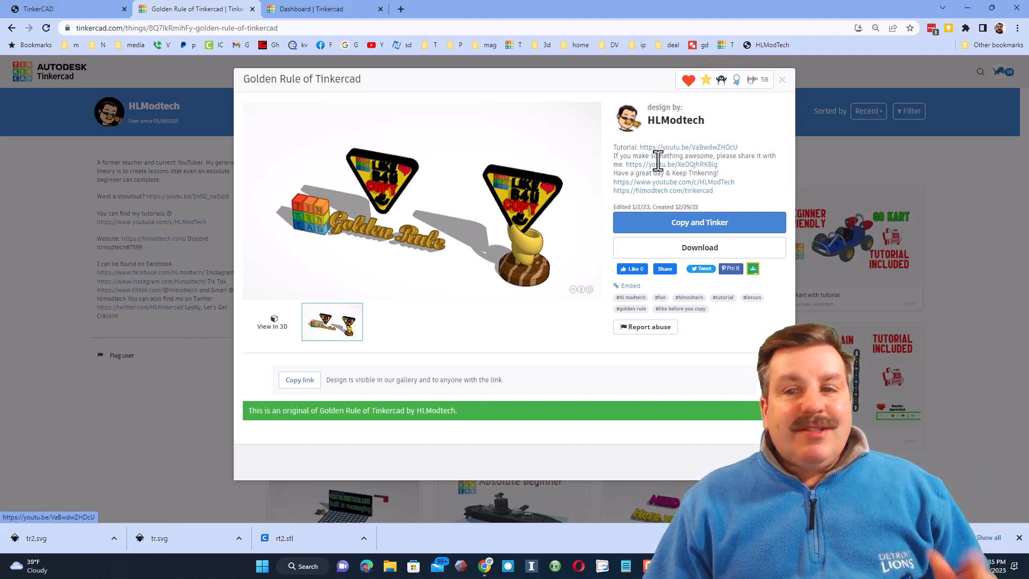
Make an editable copy of the Golden Rule of Tinkercad design and copy all shapes of its trophy.
{"action": "left_click", "coordinate": [696, 217]}
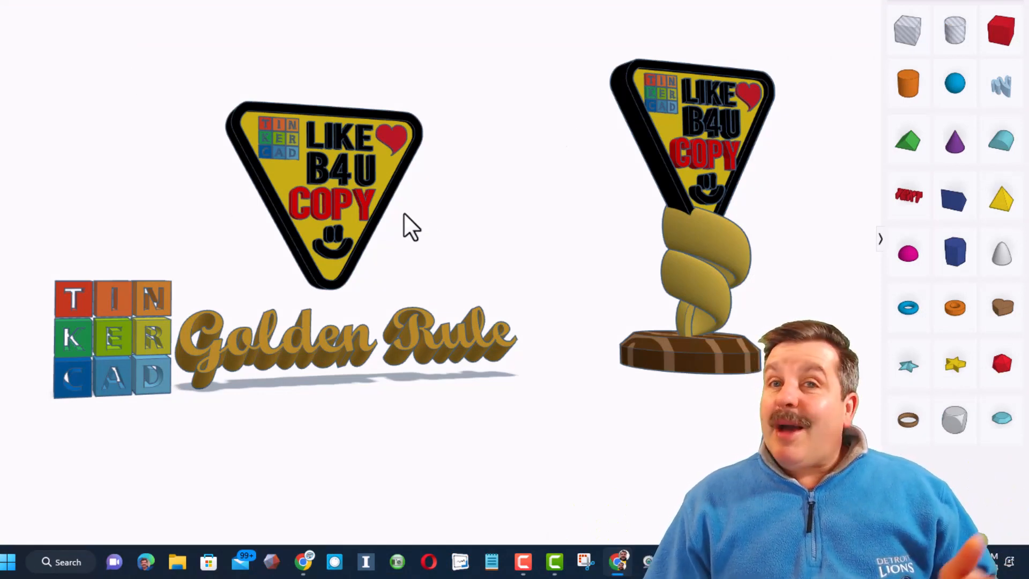
{"action": "scroll", "coordinate": [757, 265], "scroll_direction": "down", "scroll_amount": 1}
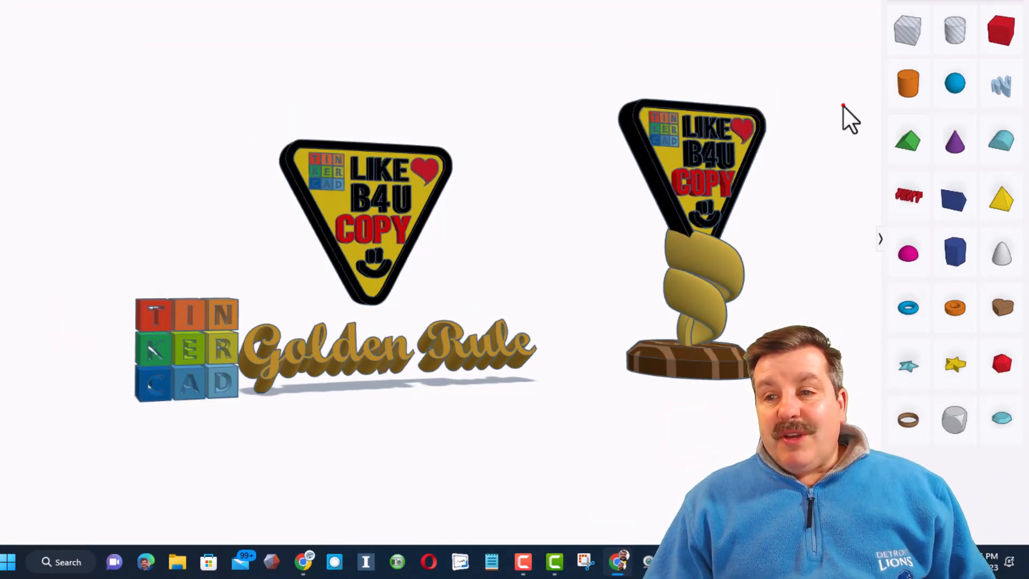
{"action": "left_click_drag", "start_coordinate": [844, 106], "coordinate": [632, 407]}
{"action": "key", "text": "ctrl+c"}
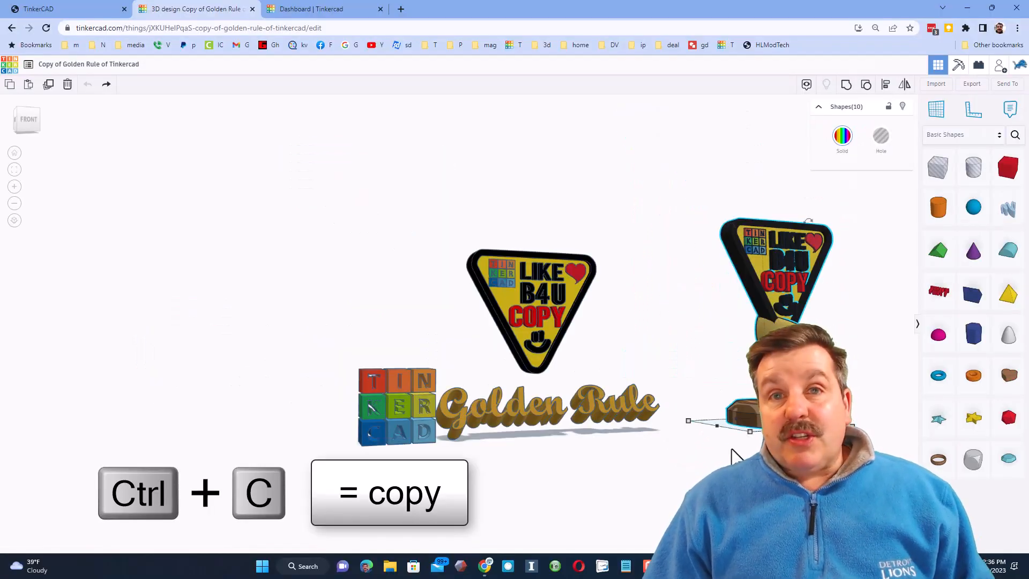
Open The Roar Trophy Case design from the dashboard and paste the copied trophy into it.
{"action": "left_click", "coordinate": [324, 5]}
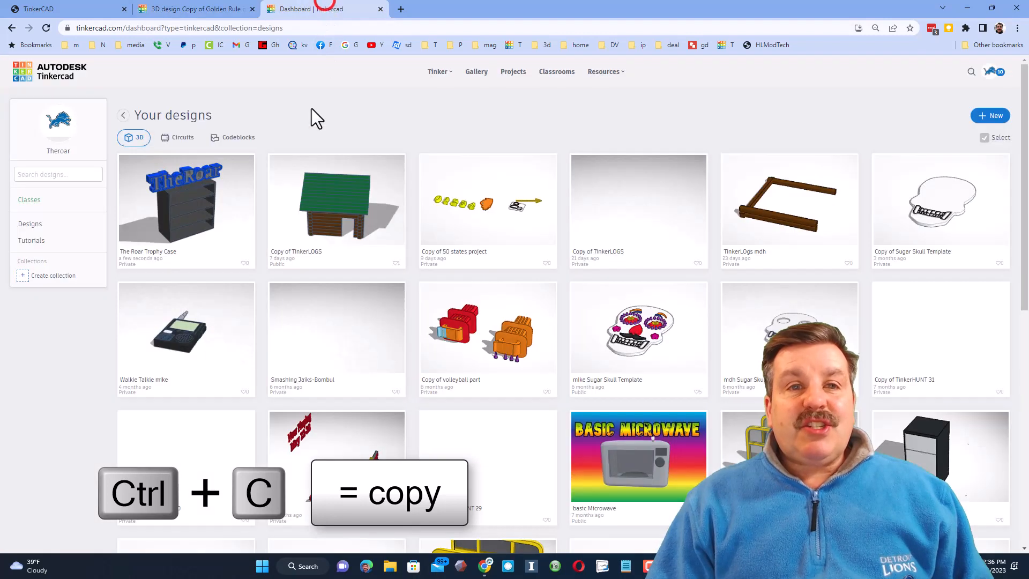
{"action": "left_click", "coordinate": [184, 207]}
{"action": "left_click", "coordinate": [669, 163]}
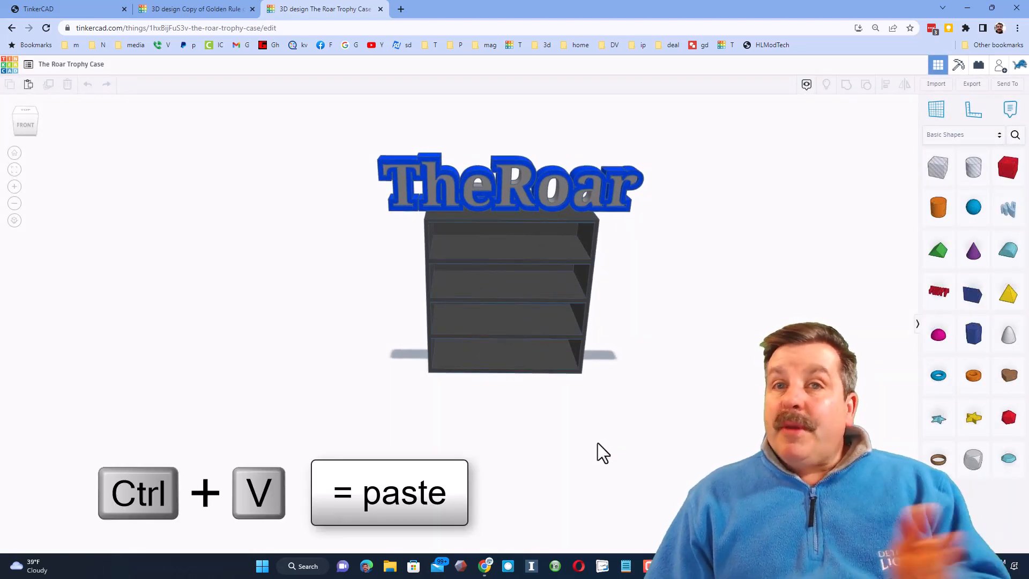
{"action": "left_click", "coordinate": [545, 452]}
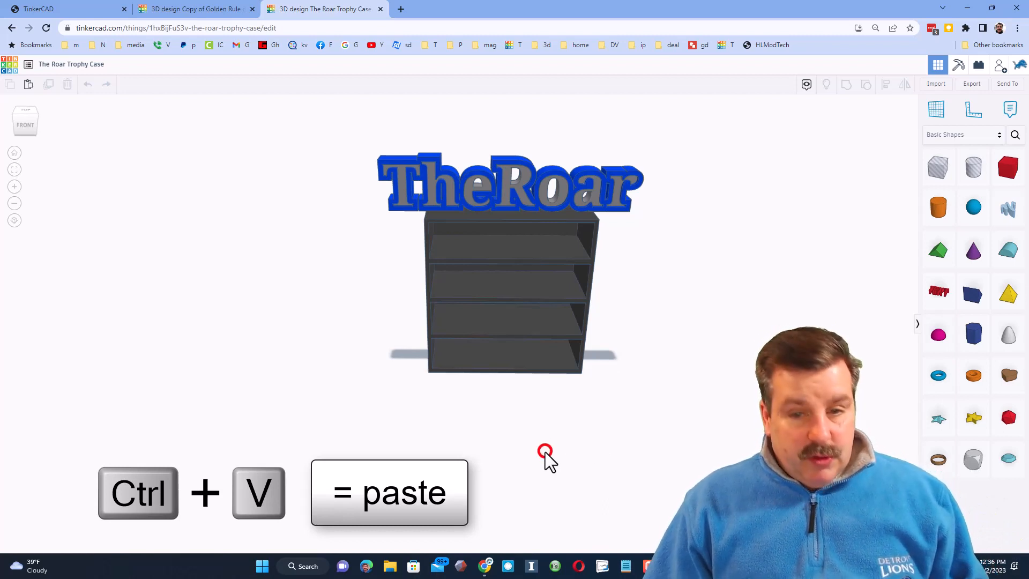
{"action": "key", "text": "ctrl+v"}
Move the pasted trophy in front of the trophy case and scale it down proportionally to roughly shelf height.
{"action": "scroll", "coordinate": [593, 432], "scroll_direction": "down", "scroll_amount": 5}
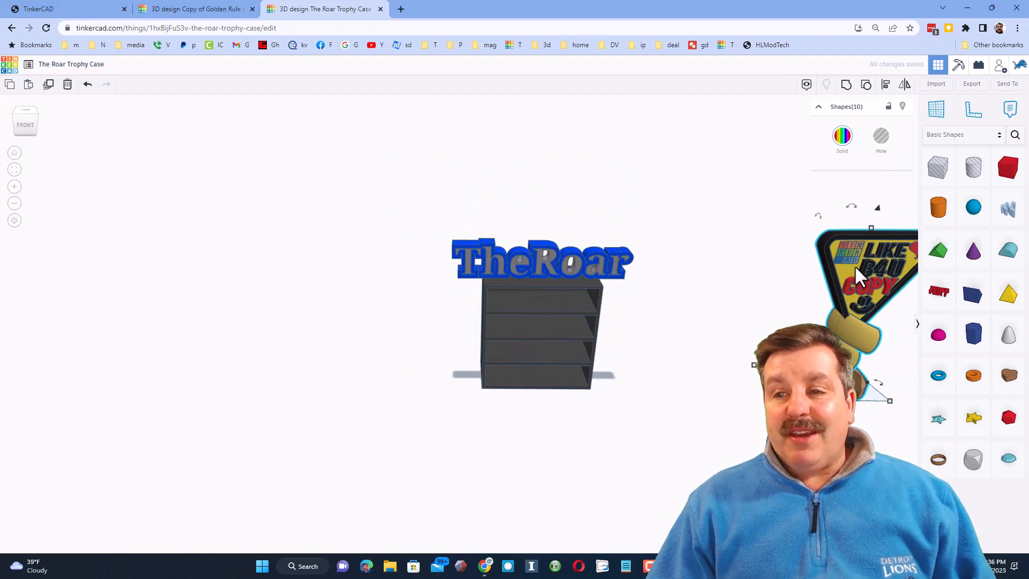
{"action": "left_click_drag", "start_coordinate": [854, 266], "coordinate": [536, 323], "text": "shift"}
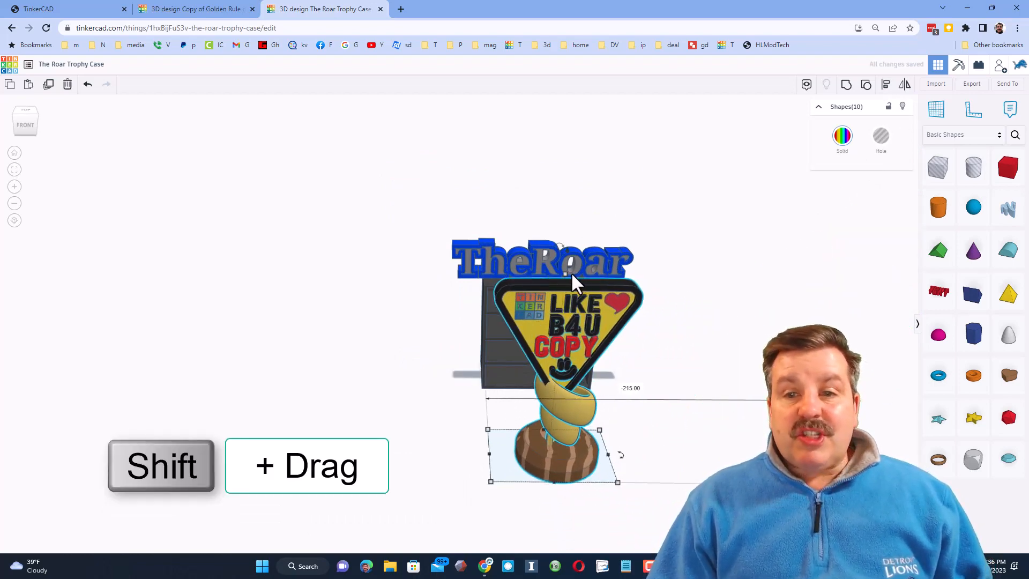
{"action": "left_click_drag", "start_coordinate": [561, 275], "coordinate": [562, 422], "text": "shift"}
{"action": "scroll", "coordinate": [532, 385], "scroll_direction": "up", "scroll_amount": 3}
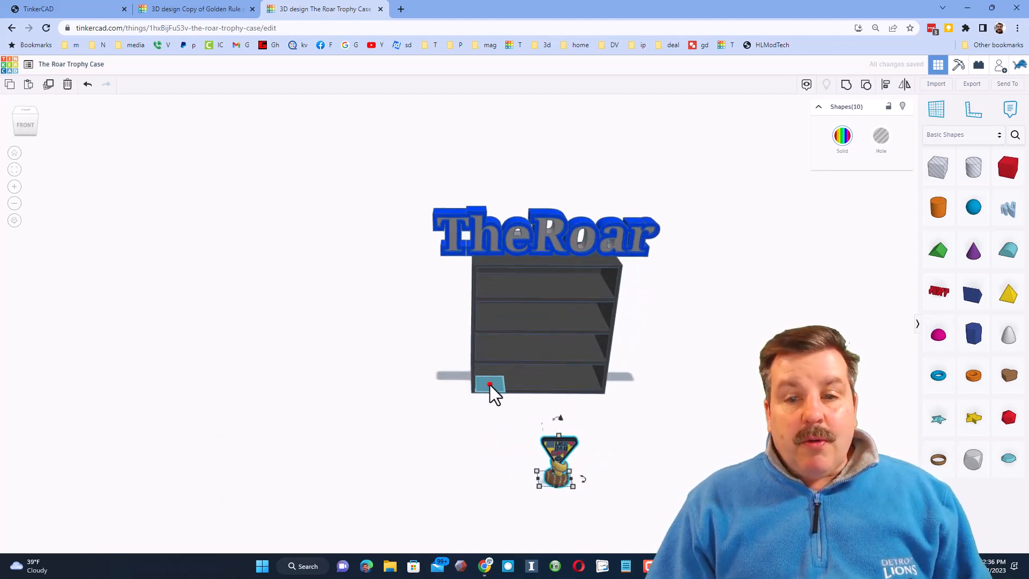
Place a workplane on the case's bottom shelf and drop the trophy onto it.
{"action": "left_click", "coordinate": [489, 384]}
{"action": "scroll", "coordinate": [544, 465], "scroll_direction": "up", "scroll_amount": 2}
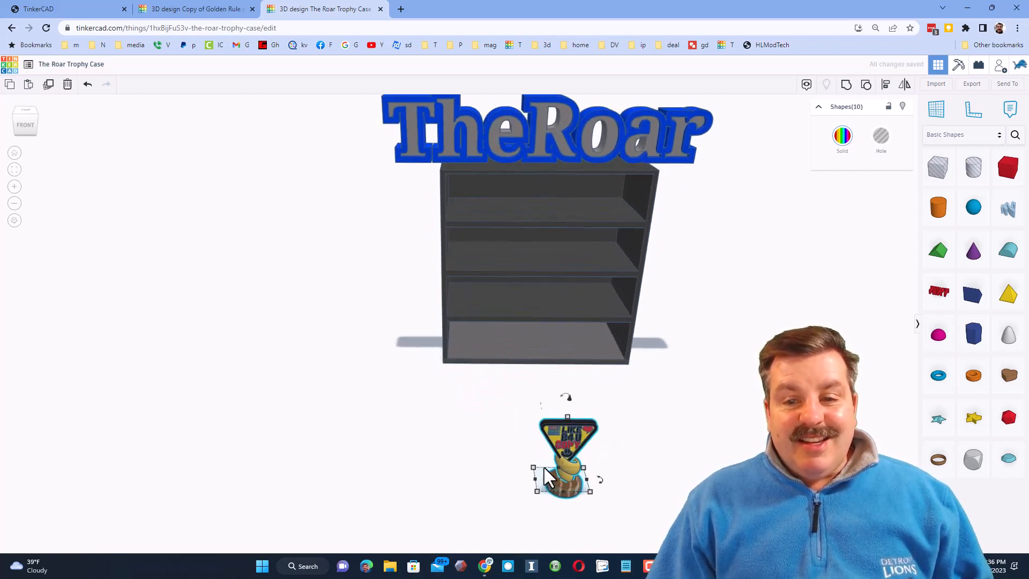
{"action": "key", "text": "d"}
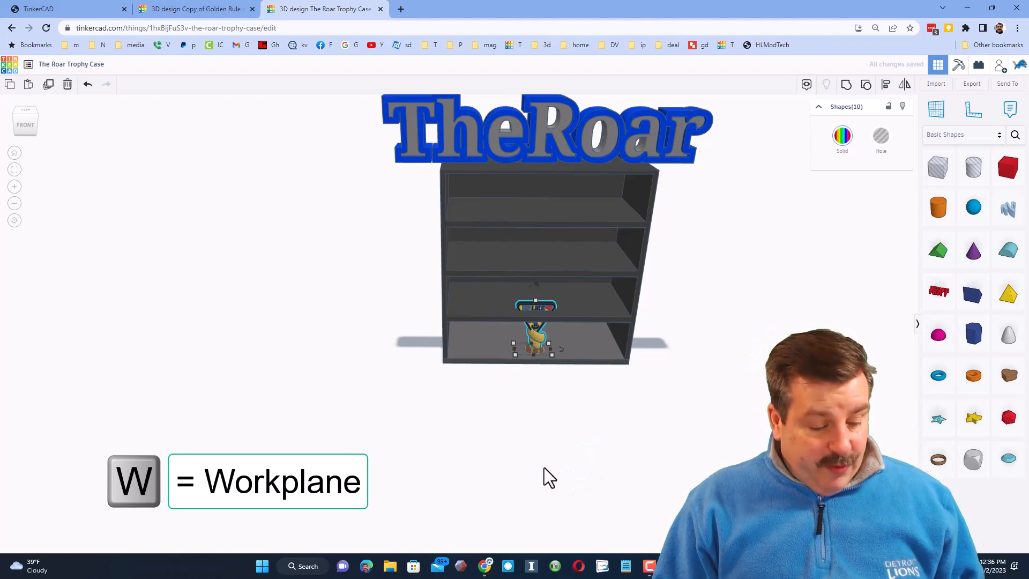
{"action": "left_click", "coordinate": [469, 342]}
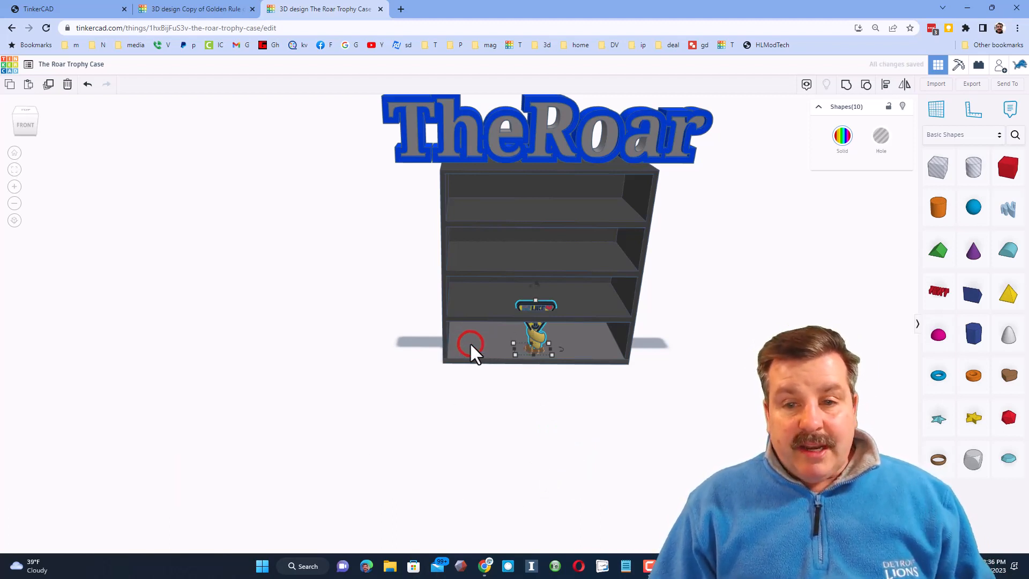
{"action": "key", "text": "d"}
{"action": "scroll", "coordinate": [516, 365], "scroll_direction": "up", "scroll_amount": 5}
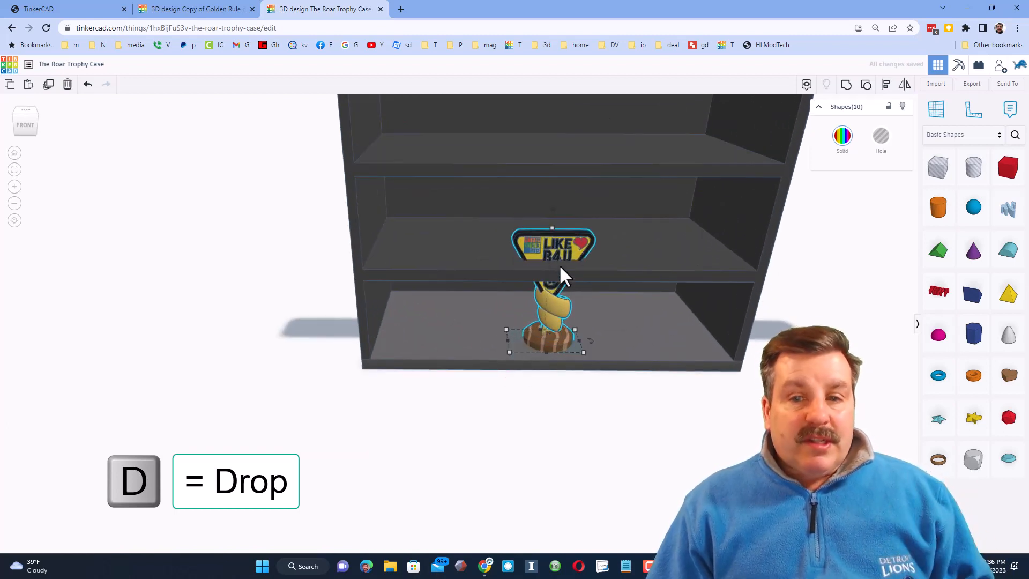
Scale the trophy down to 12 mm high and shift it to the left end of the bottom shelf.
{"action": "left_click_drag", "start_coordinate": [551, 229], "coordinate": [544, 289]}
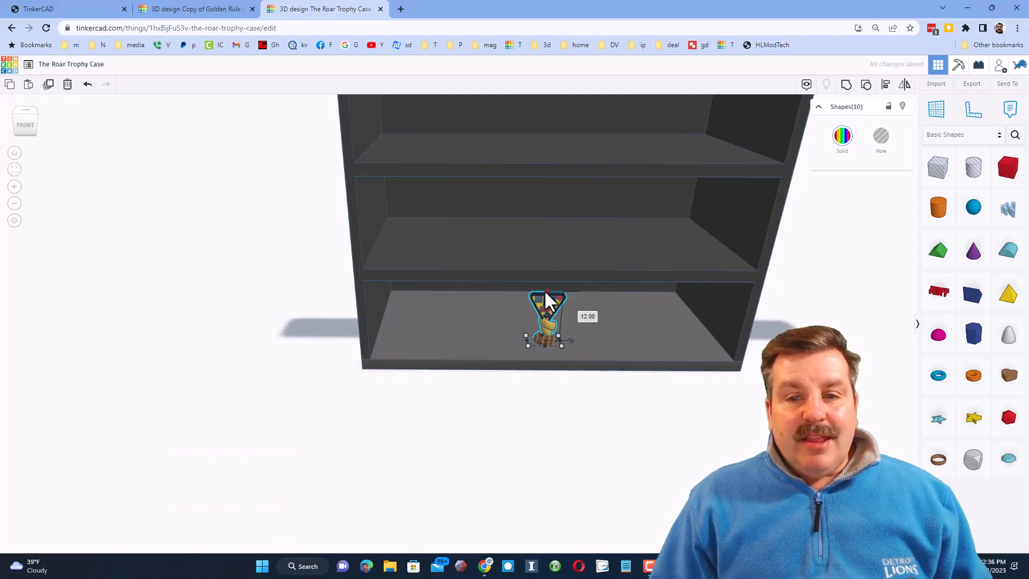
{"action": "key", "text": "Left"}
{"action": "key", "text": "Left"}
{"action": "key", "text": "Left"}
{"action": "key", "text": "Left"}
{"action": "key", "text": "Left"}
{"action": "key", "text": "Left"}
{"action": "key", "text": "Left"}
{"action": "key", "text": "Left"}
{"action": "key", "text": "Left"}
{"action": "key", "text": "Left"}
{"action": "key", "text": "Left"}
{"action": "key", "text": "Left"}
{"action": "key", "text": "Left"}
{"action": "key", "text": "Left"}
{"action": "key", "text": "Left"}
{"action": "key", "text": "Left"}
{"action": "key", "text": "Left"}
{"action": "key", "text": "Left"}
{"action": "key", "text": "Left"}
{"action": "key", "text": "Left"}
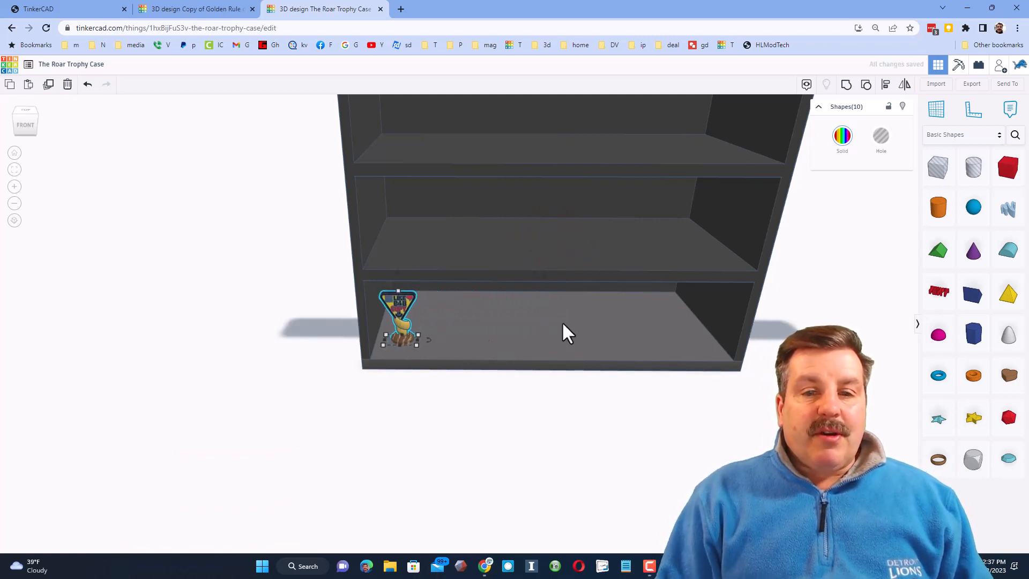
{"action": "scroll", "coordinate": [634, 449], "scroll_direction": "down", "scroll_amount": 5}
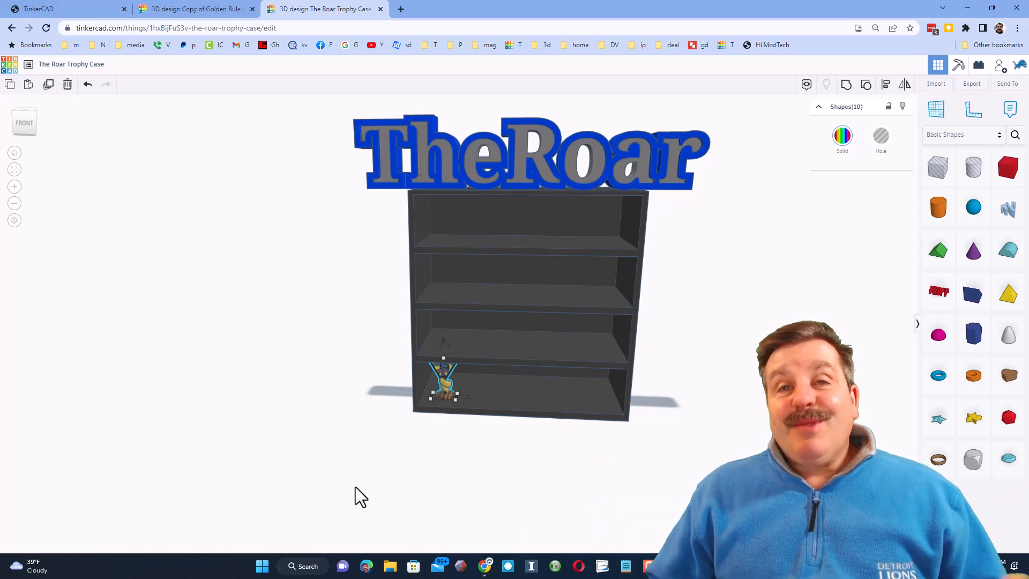
{"action": "right_click_drag", "start_coordinate": [273, 330], "coordinate": [274, 336]}
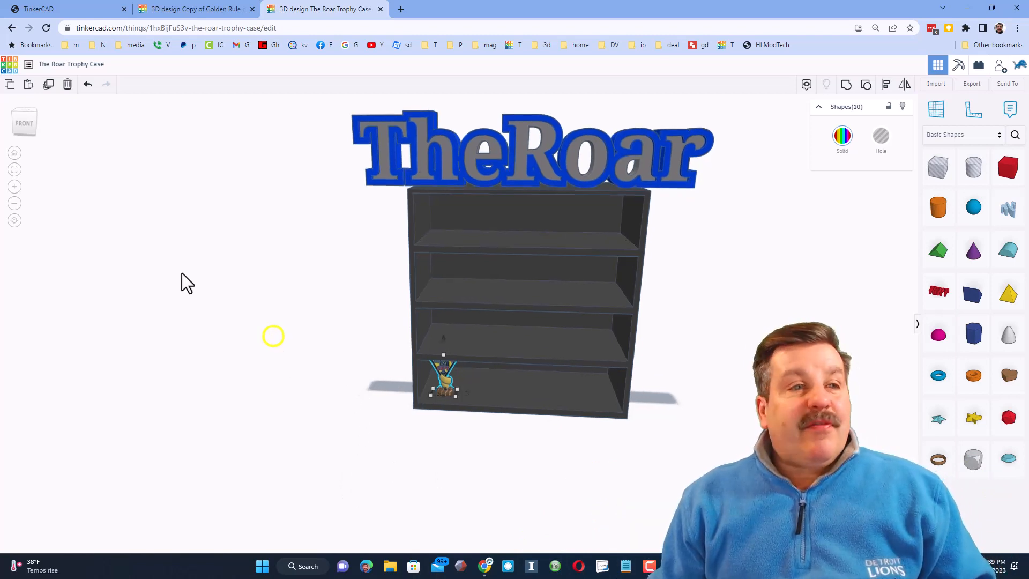
Return to the dashboard and open the properties of The Roar Trophy Case, checking the description and tags fields.
{"action": "left_click", "coordinate": [10, 65]}
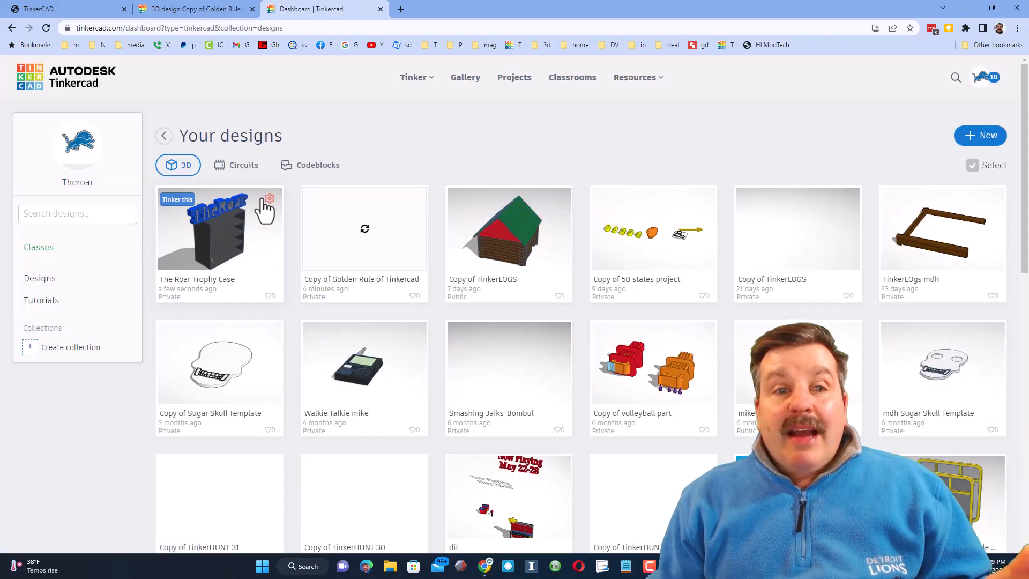
{"action": "left_click", "coordinate": [268, 200]}
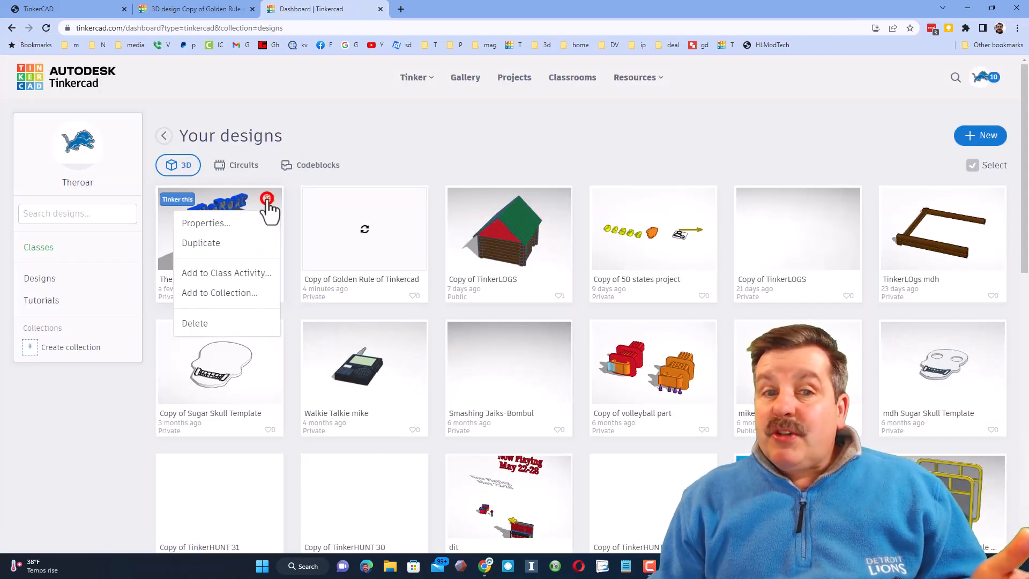
{"action": "left_click", "coordinate": [202, 227]}
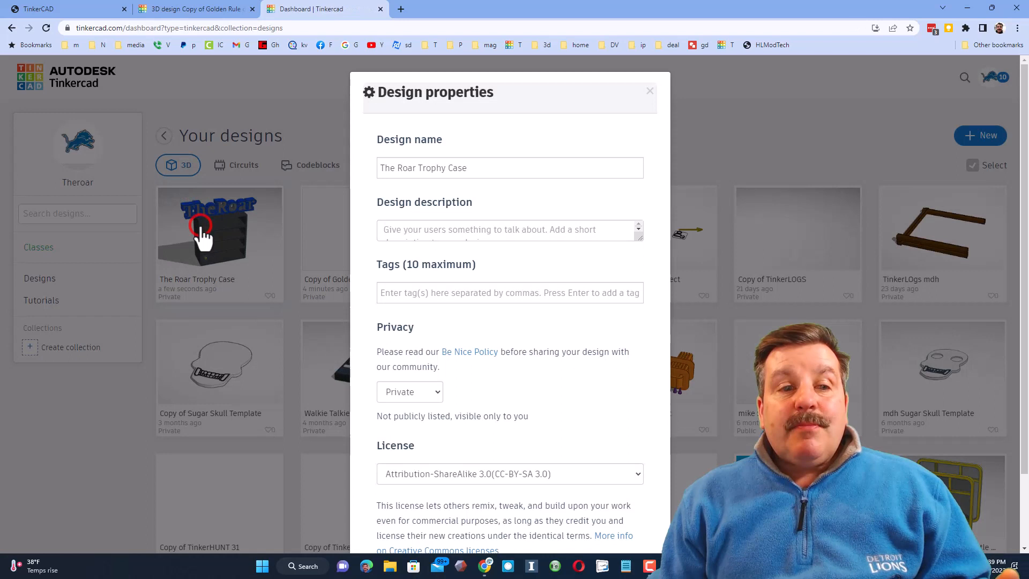
{"action": "left_click", "coordinate": [440, 232]}
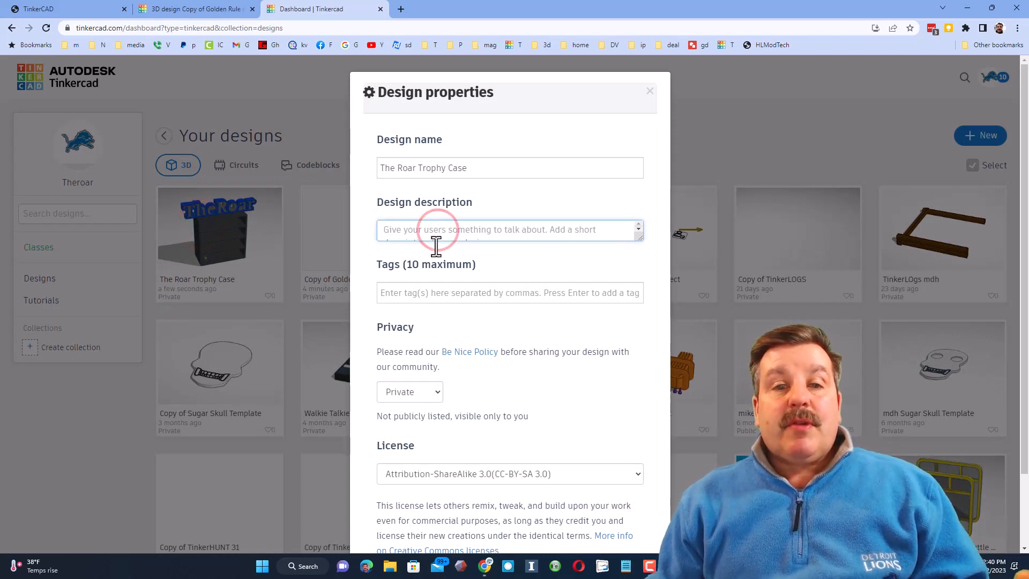
{"action": "left_click", "coordinate": [442, 295]}
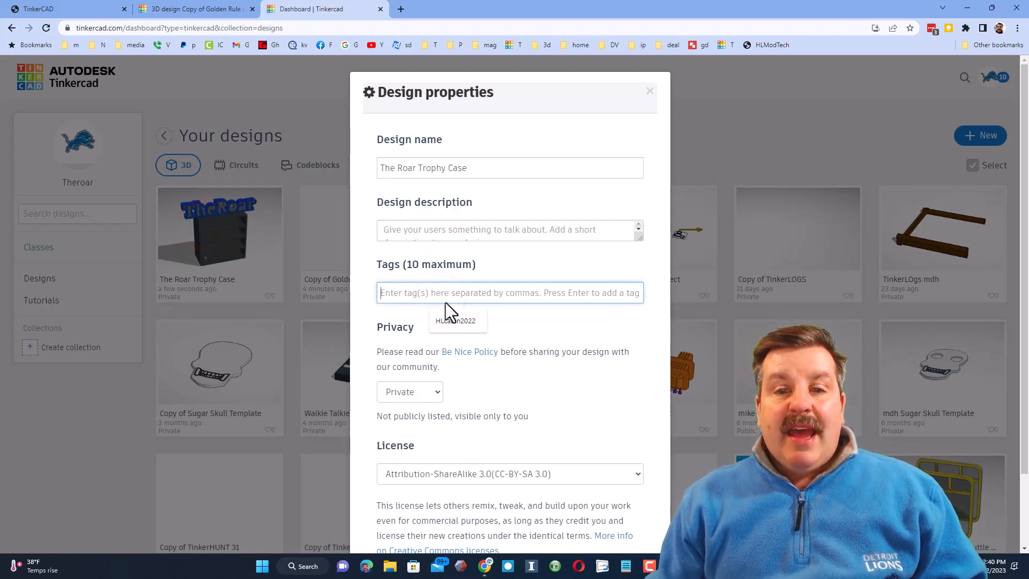
{"action": "left_click", "coordinate": [511, 318]}
Set the design's privacy to Public and its license to Attribution-NoDerivs 3.0 (CC-BY-ND 3.0), and save the changes.
{"action": "scroll", "coordinate": [512, 321], "scroll_direction": "down", "scroll_amount": 2}
{"action": "left_click", "coordinate": [409, 305]}
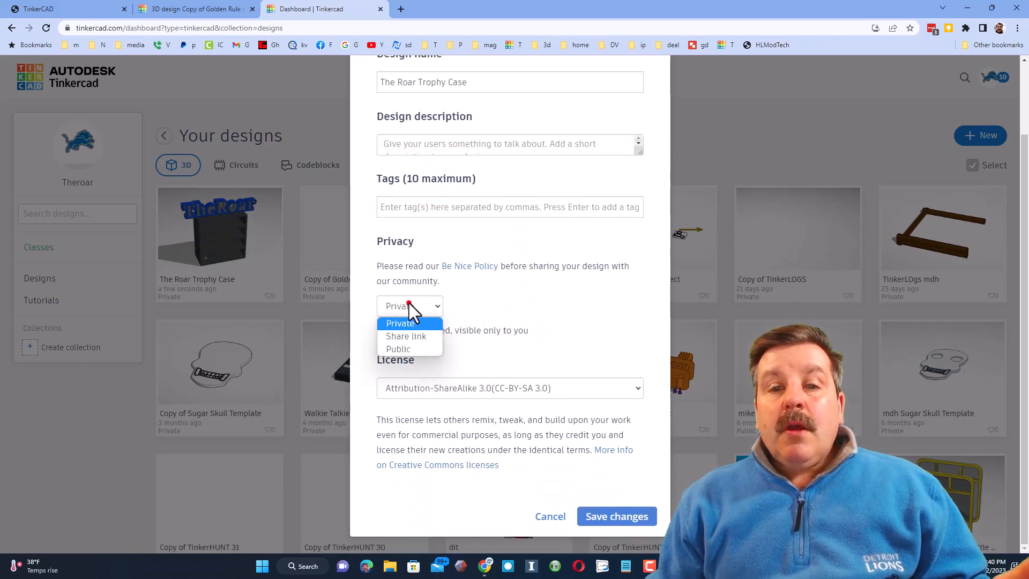
{"action": "left_click", "coordinate": [400, 341]}
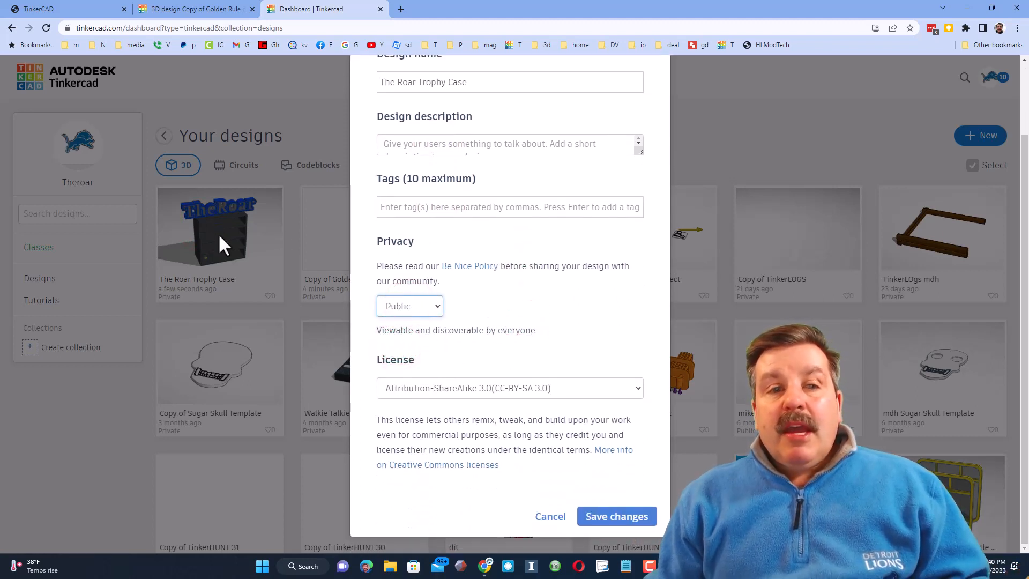
{"action": "left_click", "coordinate": [462, 388]}
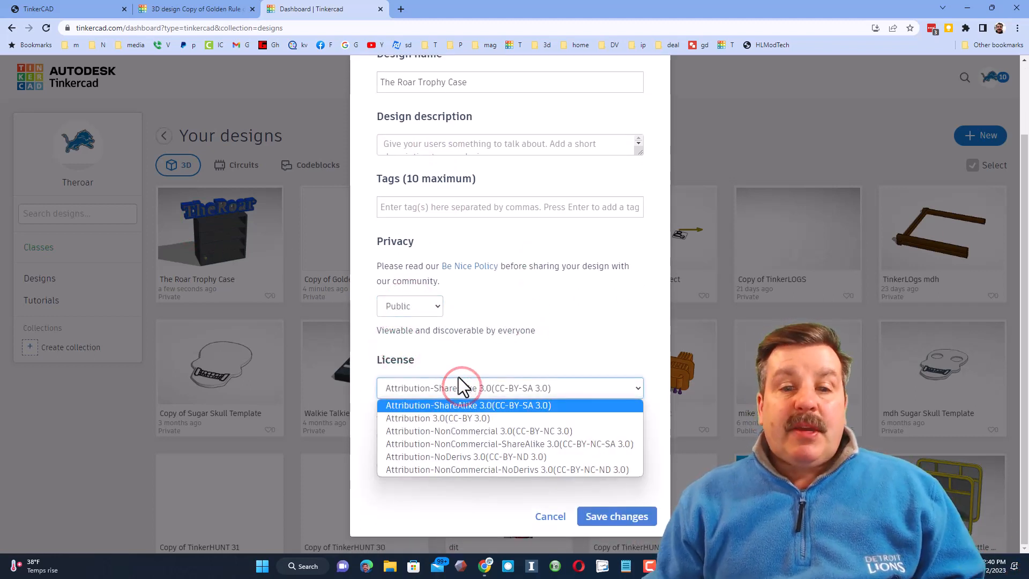
{"action": "left_click", "coordinate": [480, 457]}
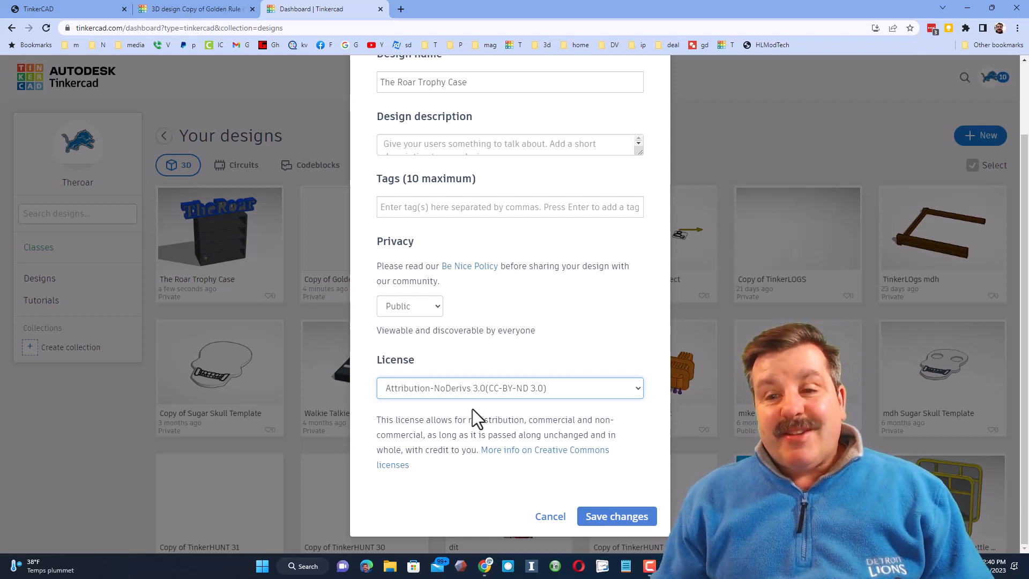
{"action": "left_click", "coordinate": [600, 514]}
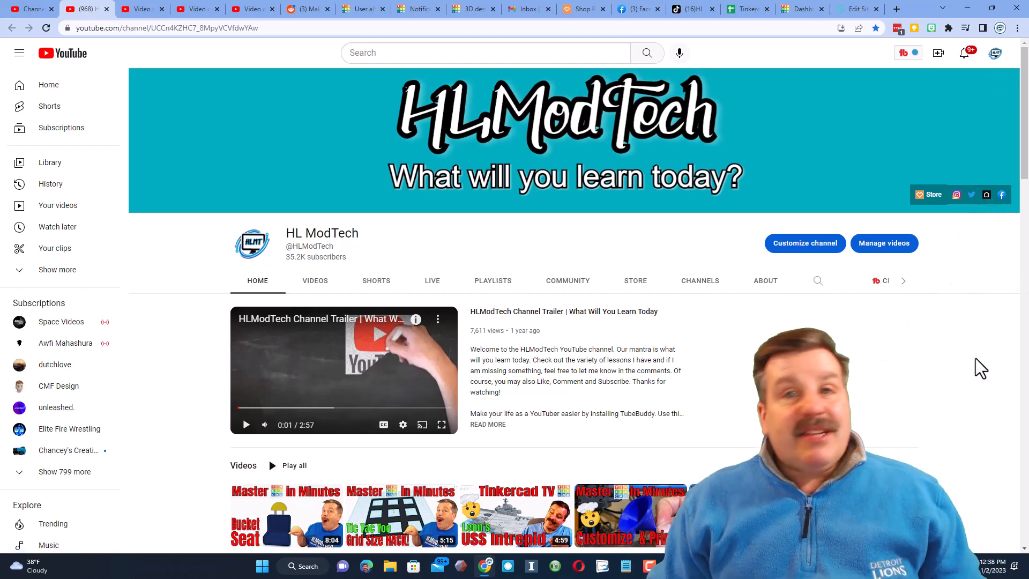
{"action": "scroll", "coordinate": [975, 359], "scroll_direction": "down", "scroll_amount": 1}
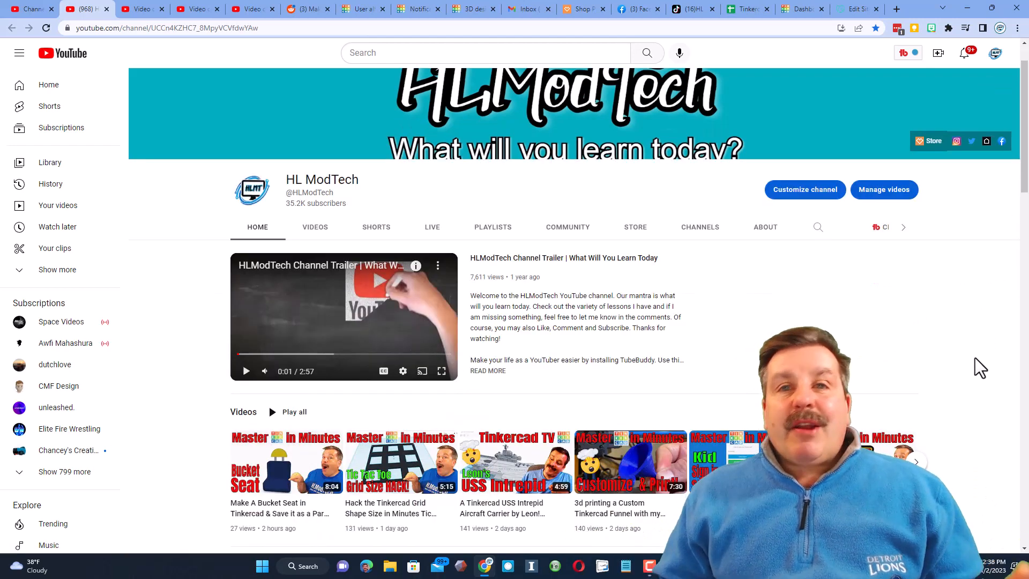